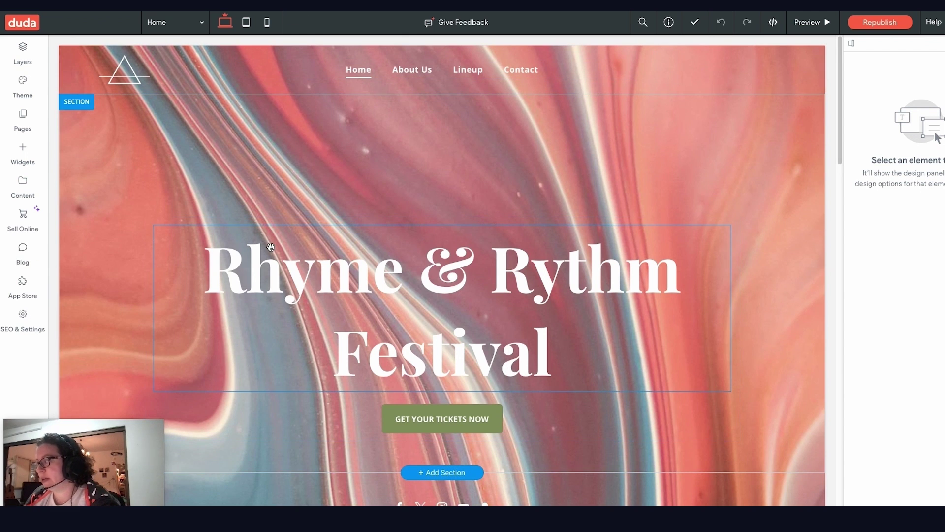
Create a demo online store with a Store page from Sell Online > Get Started.
{"action": "scroll", "coordinate": [640, 293], "scroll_direction": "down", "scroll_amount": 1}
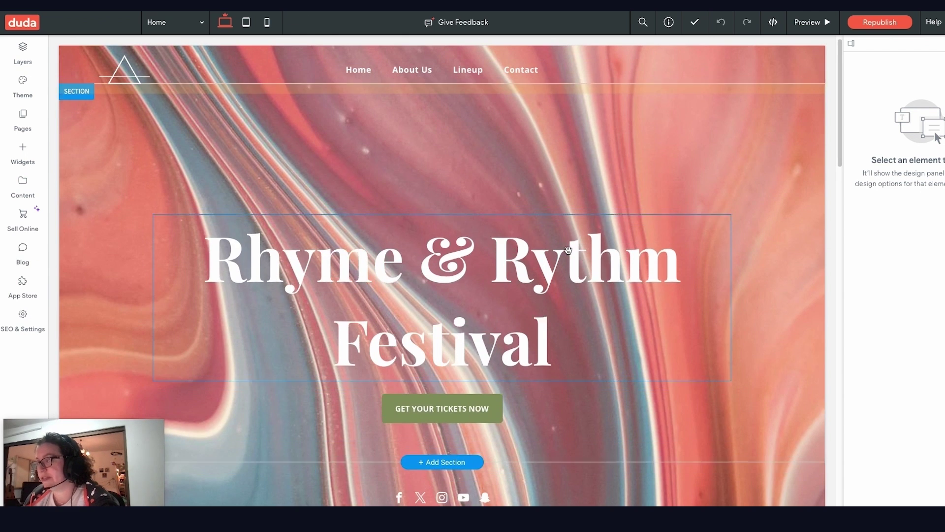
{"action": "scroll", "coordinate": [542, 241], "scroll_direction": "up", "scroll_amount": 1}
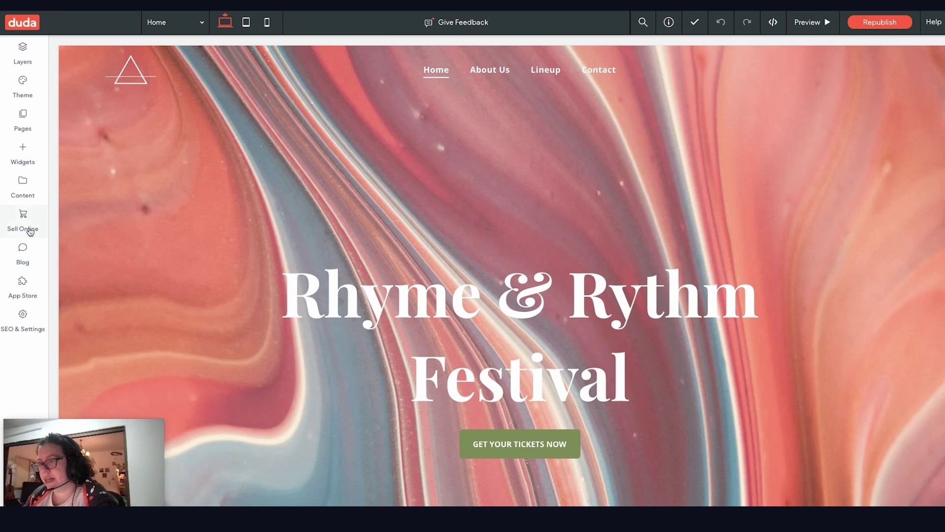
{"action": "left_click", "coordinate": [23, 218]}
{"action": "left_click", "coordinate": [123, 222]}
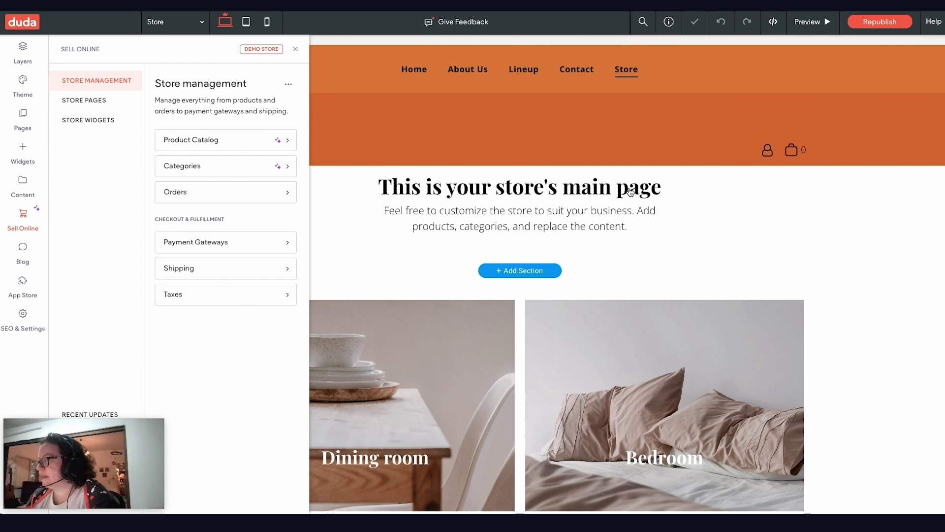
{"action": "left_click", "coordinate": [296, 53]}
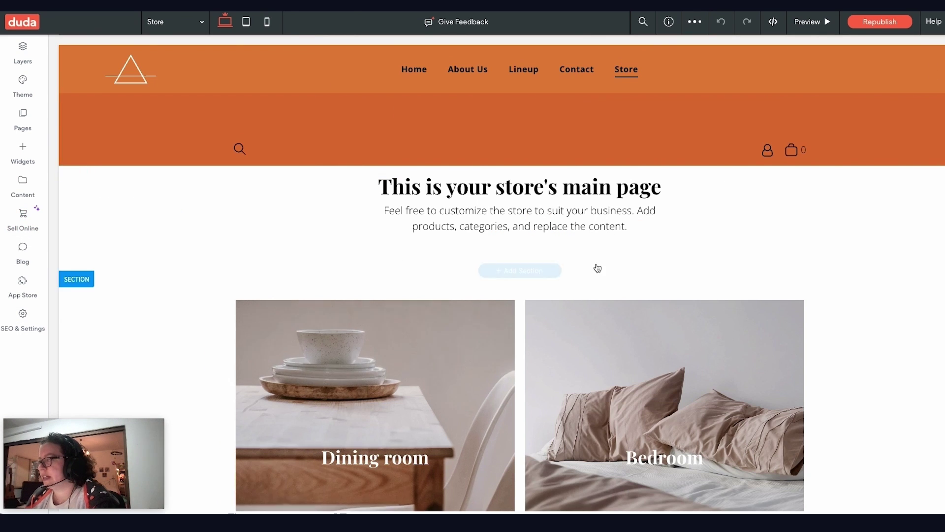
Open the store's Product Catalog from the Sell Online panel.
{"action": "scroll", "coordinate": [420, 295], "scroll_direction": "down", "scroll_amount": 8}
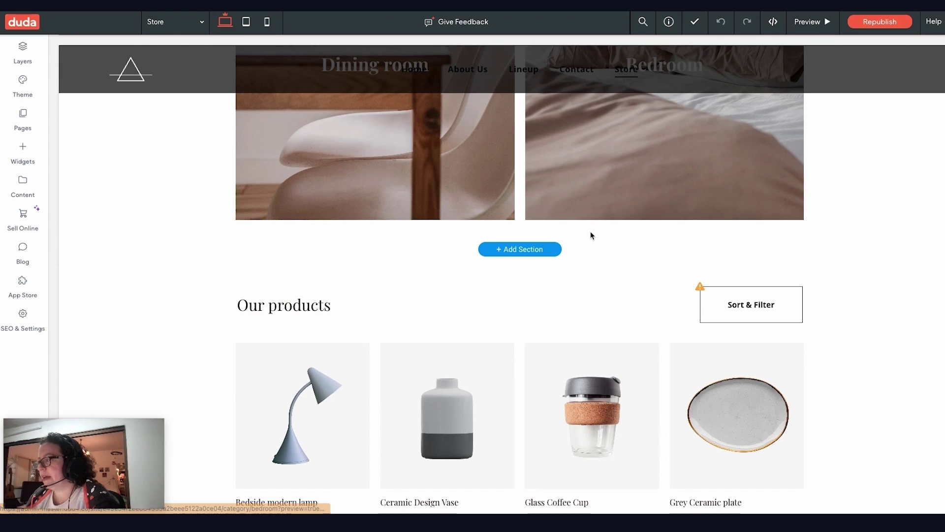
{"action": "scroll", "coordinate": [591, 236], "scroll_direction": "up", "scroll_amount": 8}
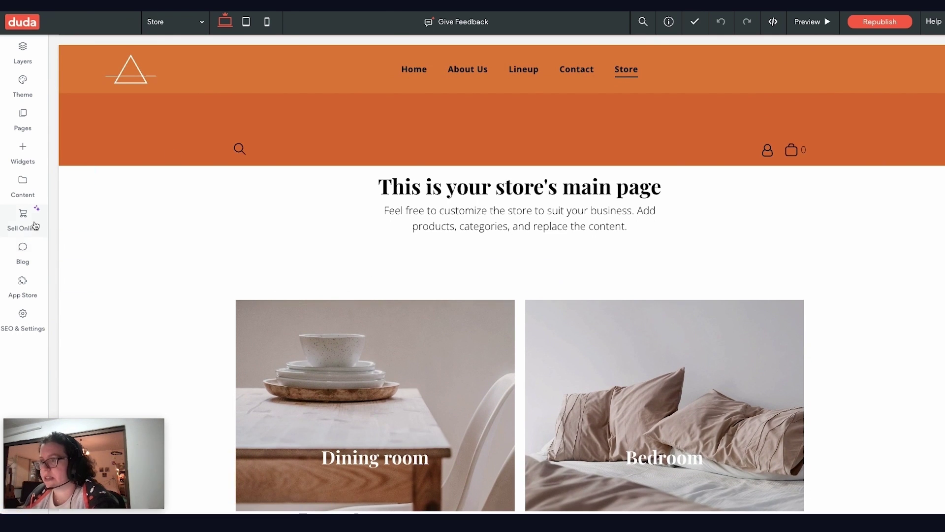
{"action": "left_click", "coordinate": [33, 225]}
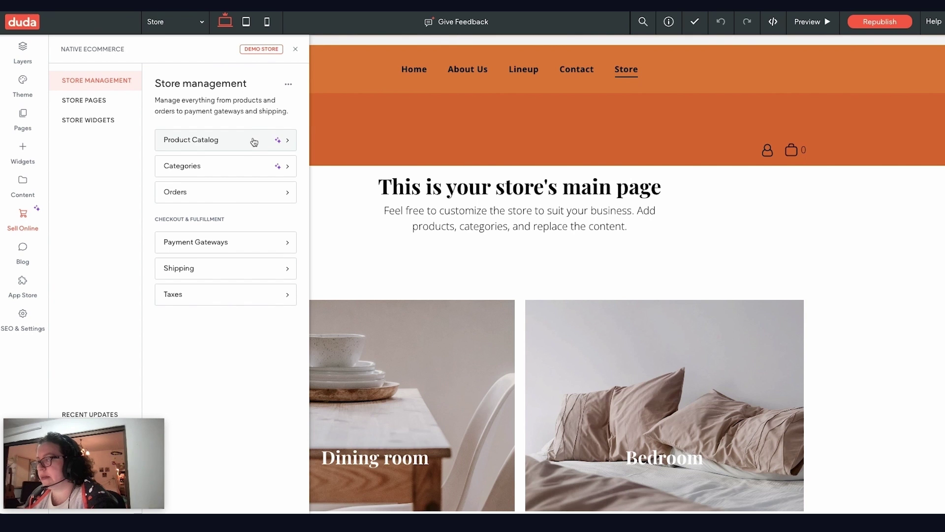
{"action": "left_click", "coordinate": [229, 146]}
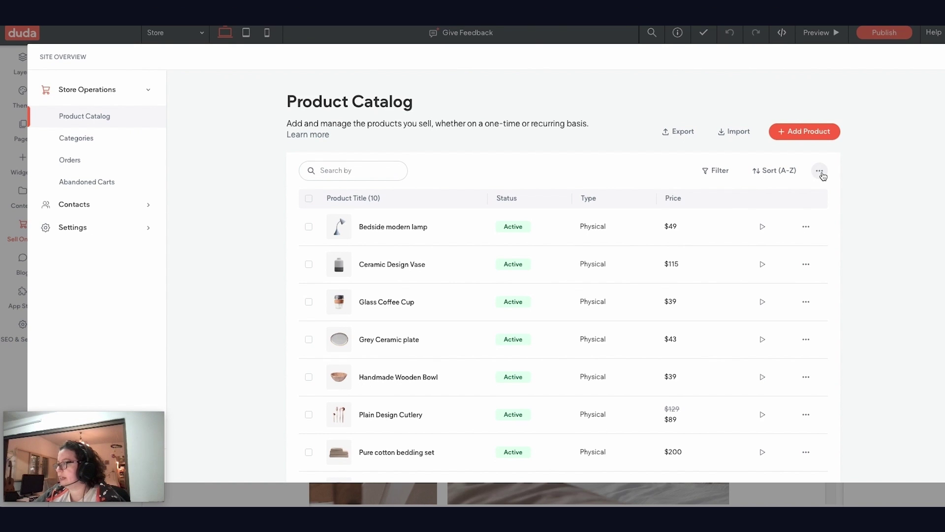
Delete all the demo products from the Product Catalog.
{"action": "left_click", "coordinate": [819, 172]}
{"action": "left_click", "coordinate": [791, 201]}
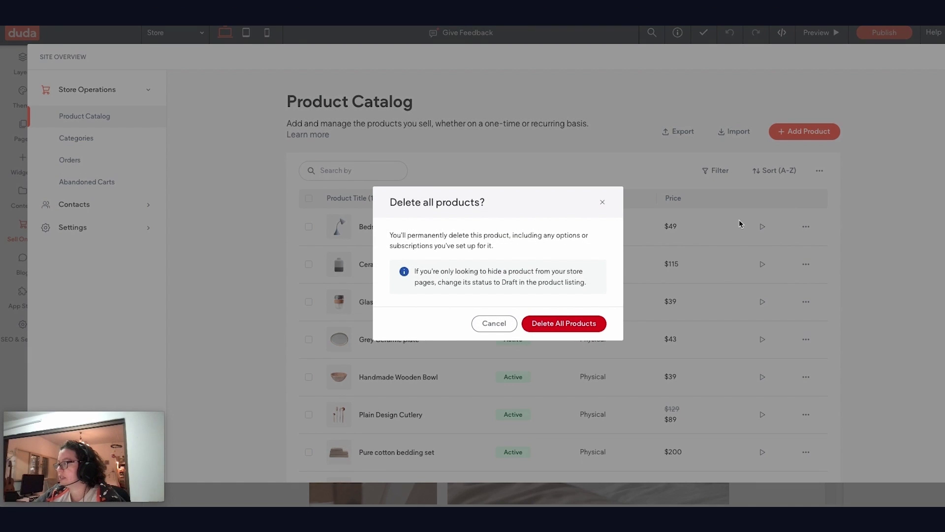
{"action": "left_click", "coordinate": [580, 323]}
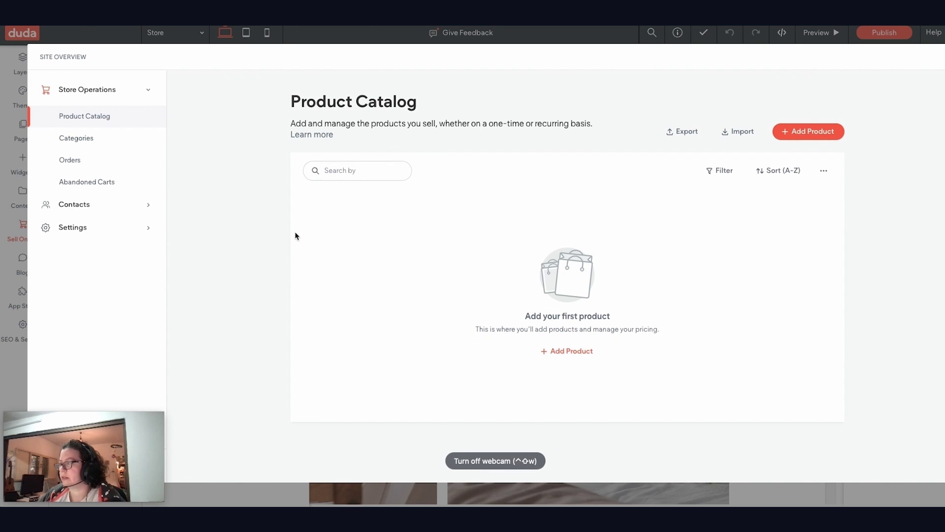
Delete the Dining room and Bedroom store categories.
{"action": "left_click", "coordinate": [80, 140]}
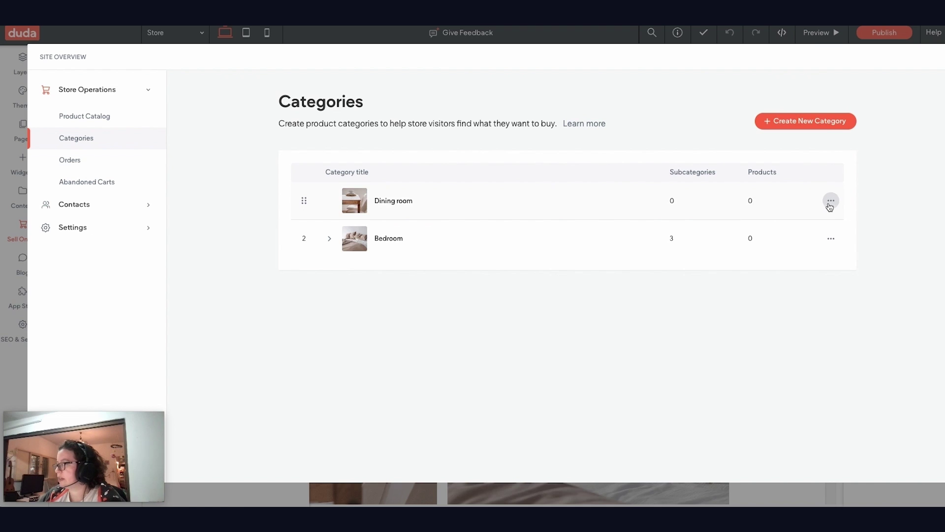
{"action": "left_click", "coordinate": [830, 201]}
{"action": "left_click", "coordinate": [885, 250]}
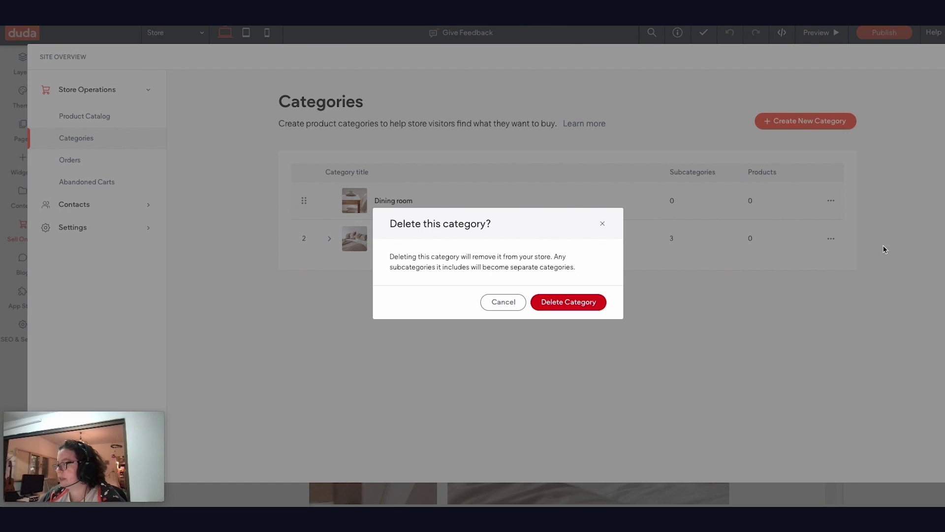
{"action": "left_click", "coordinate": [594, 301]}
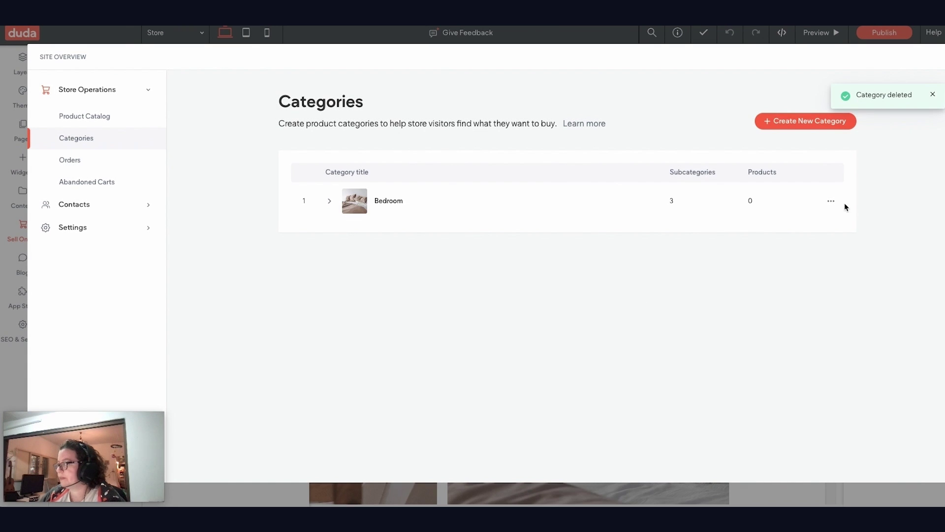
{"action": "left_click", "coordinate": [831, 201]}
{"action": "left_click", "coordinate": [857, 250]}
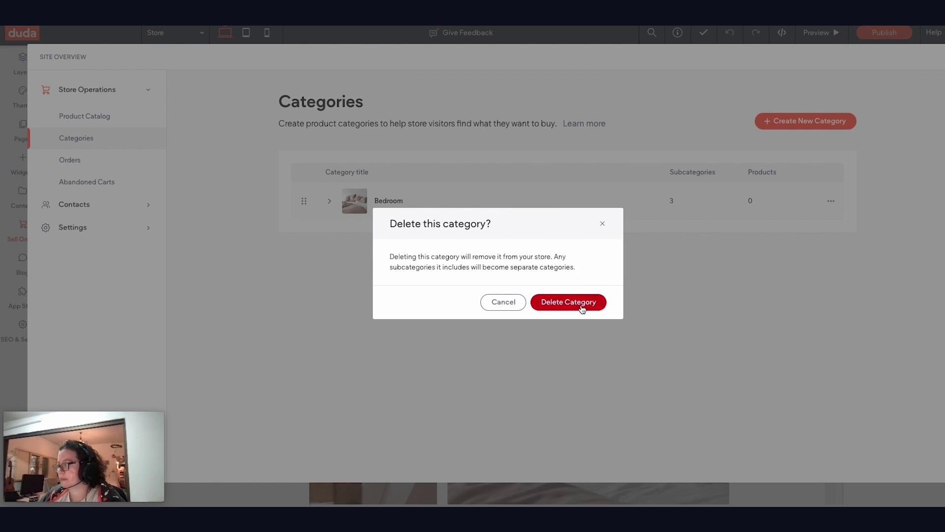
{"action": "left_click", "coordinate": [581, 312]}
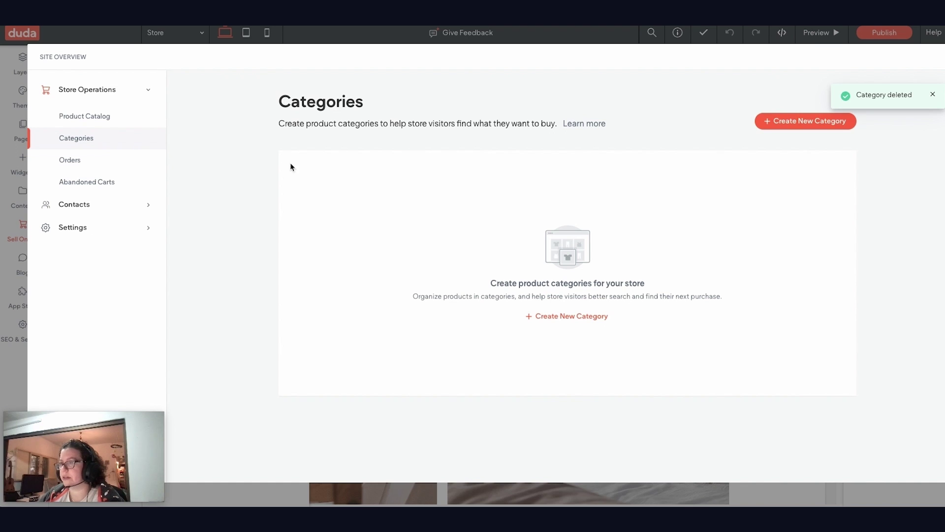
{"action": "left_click", "coordinate": [90, 117]}
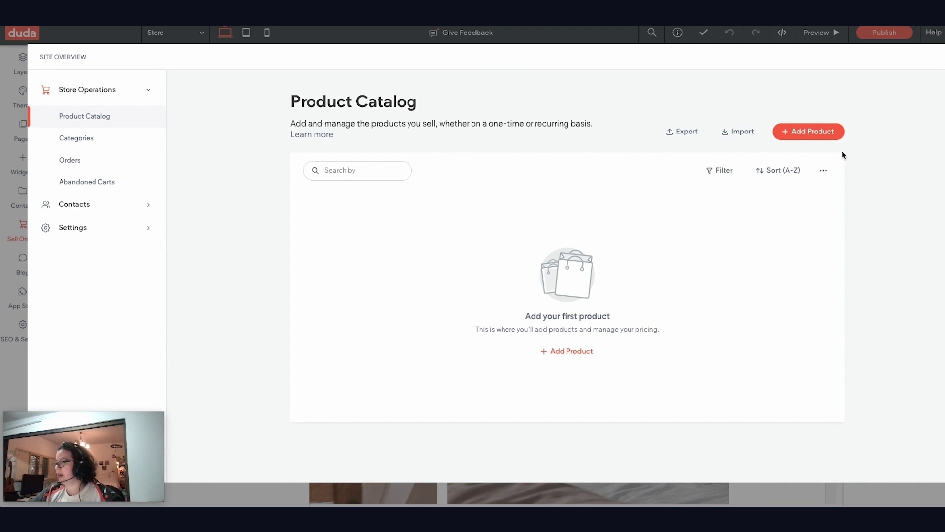
Add a new service product titled '1 Day Pass'.
{"action": "left_click", "coordinate": [818, 138]}
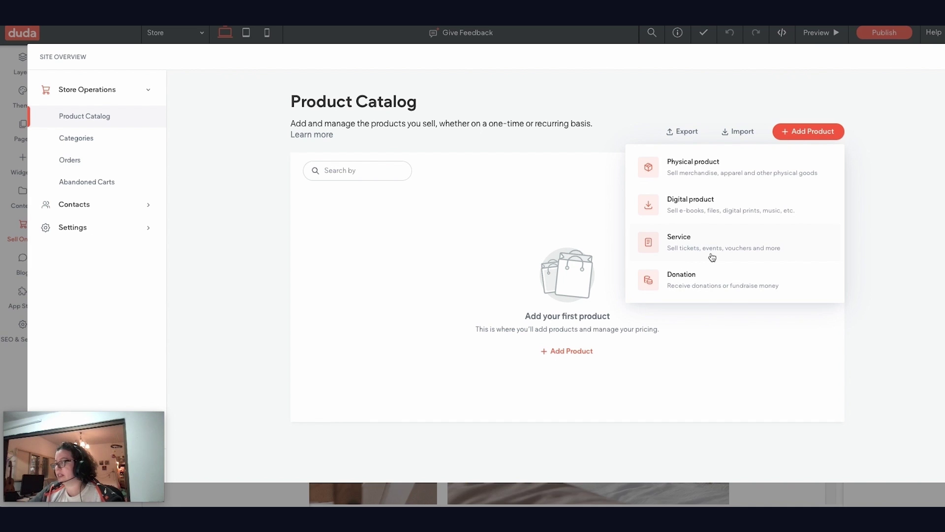
{"action": "left_click", "coordinate": [786, 252]}
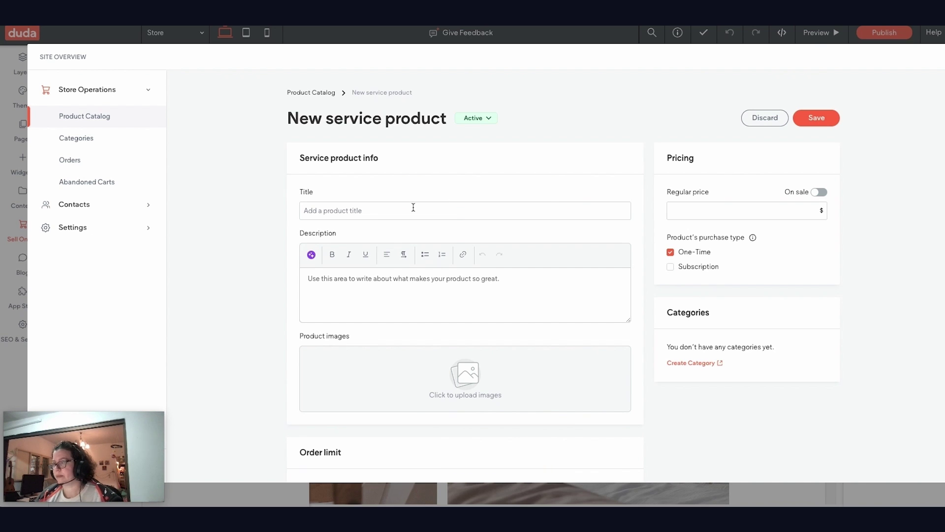
{"action": "left_click", "coordinate": [414, 209]}
{"action": "type", "text": "1"}
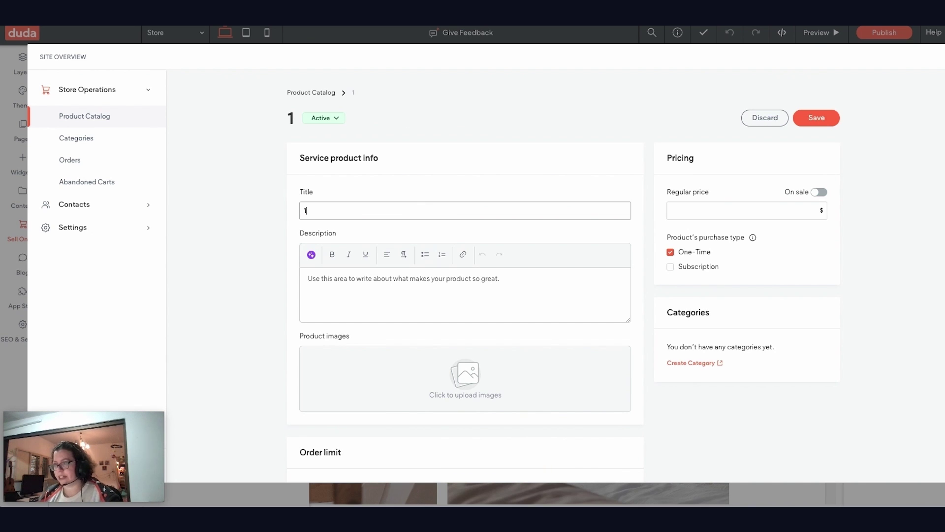
{"action": "type", "text": " Day Pass"}
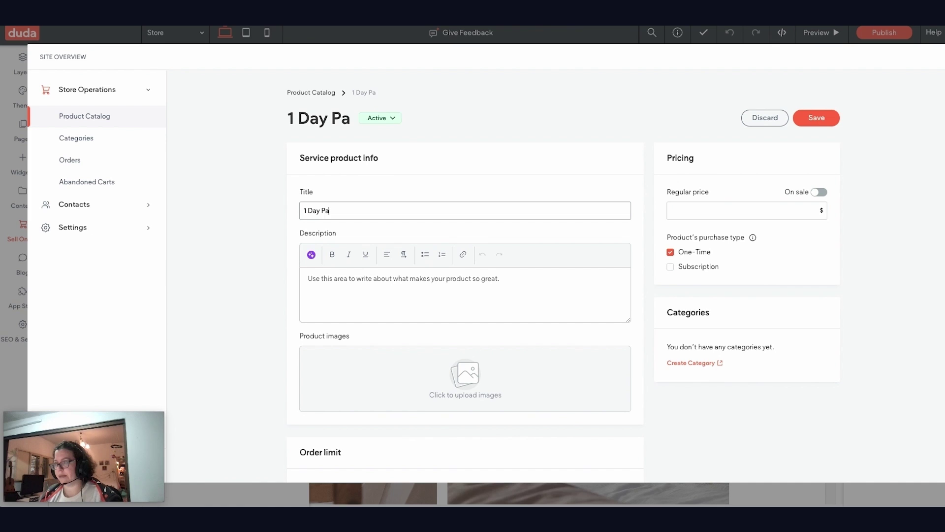
Paste the saved festival description from the clipboard history into Description.
{"action": "left_click", "coordinate": [405, 286]}
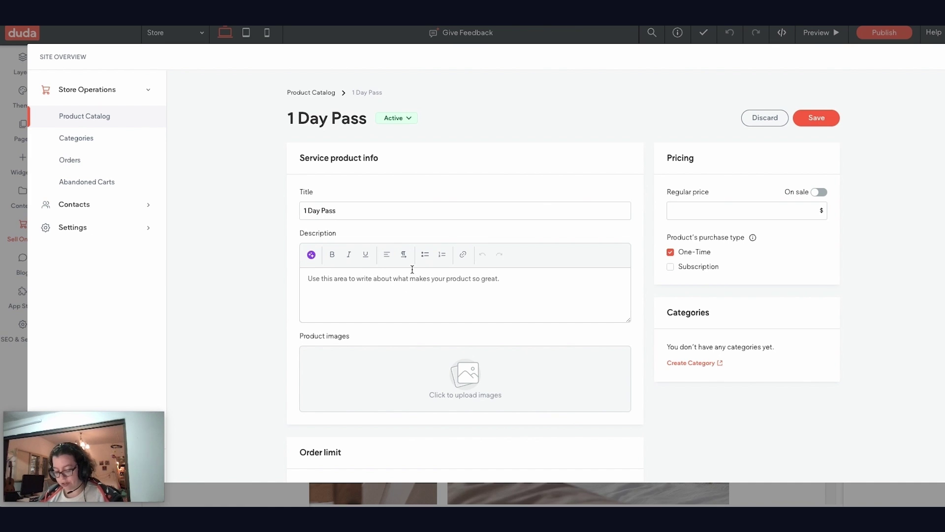
{"action": "key", "text": "super+shift+v"}
{"action": "key", "text": "Down"}
{"action": "key", "text": "Right"}
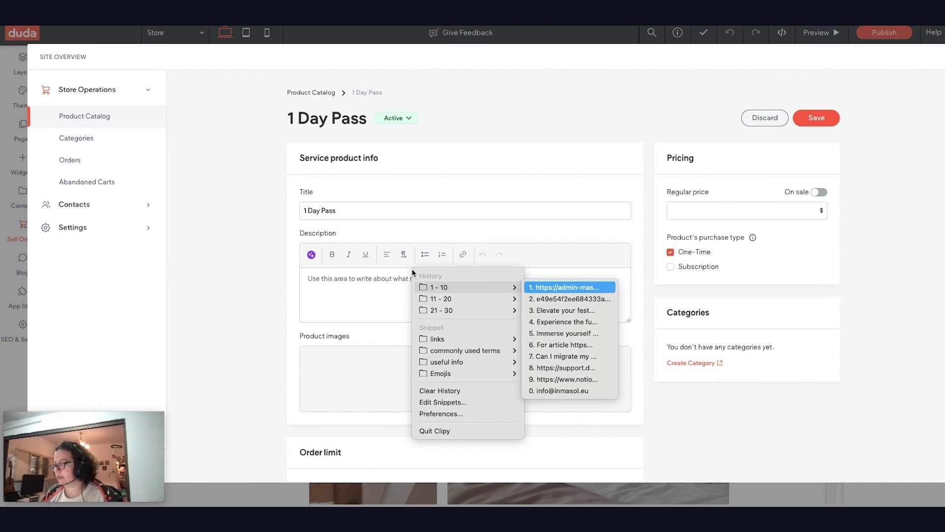
{"action": "key", "text": "Down"}
{"action": "key", "text": "Down"}
{"action": "key", "text": "Down"}
{"action": "key", "text": "Down"}
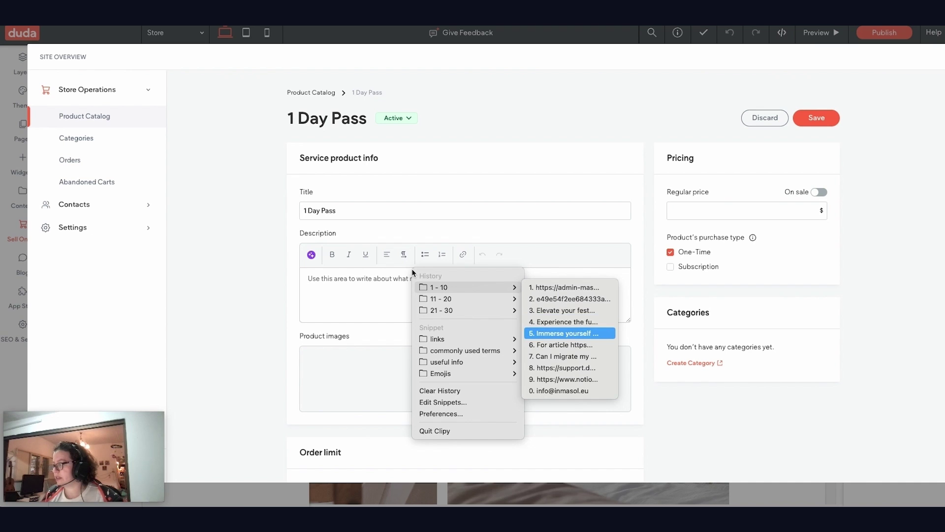
{"action": "key", "text": "Return"}
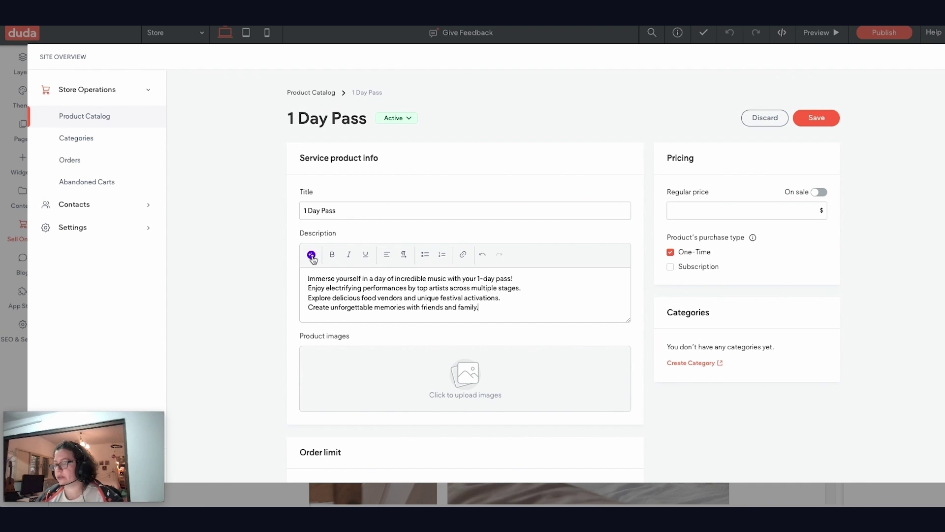
Replace the description with the AI-improved writing suggestion.
{"action": "left_click", "coordinate": [311, 255]}
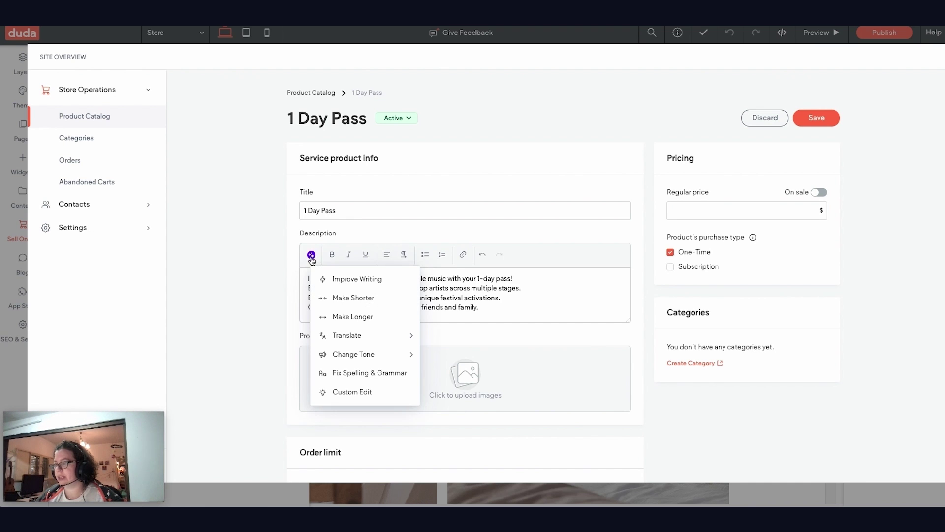
{"action": "left_click", "coordinate": [387, 282]}
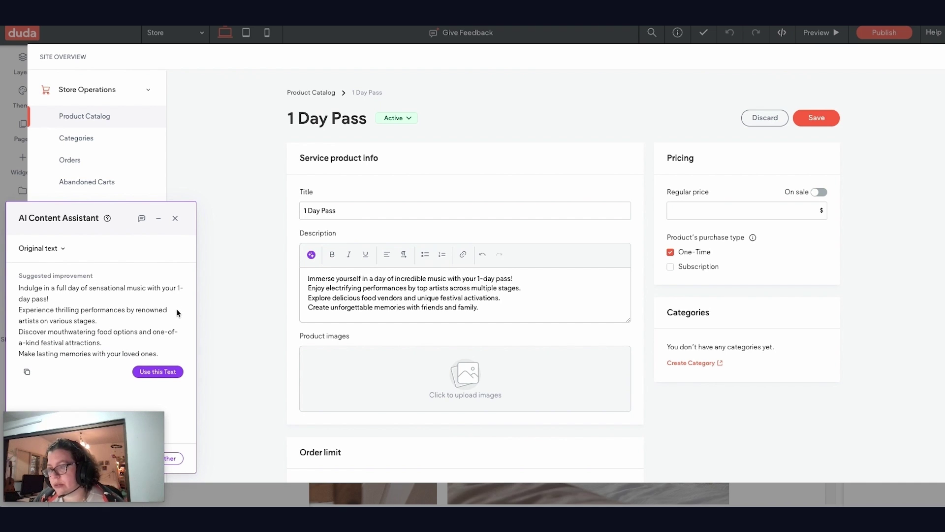
{"action": "left_click", "coordinate": [160, 373]}
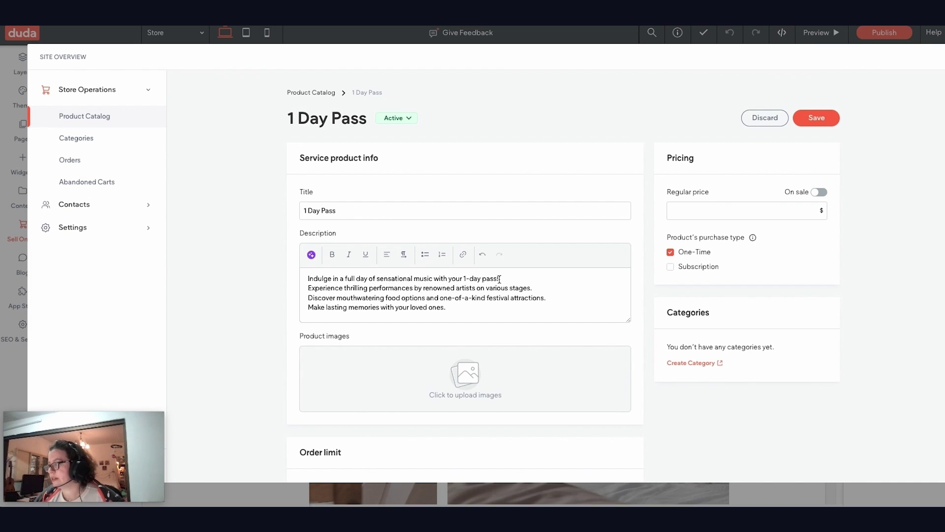
Bold the description's first line and turn the three lines below into bullets.
{"action": "left_click_drag", "start_coordinate": [499, 279], "coordinate": [340, 280]}
{"action": "left_click", "coordinate": [340, 280]}
{"action": "triple_click", "coordinate": [304, 274]}
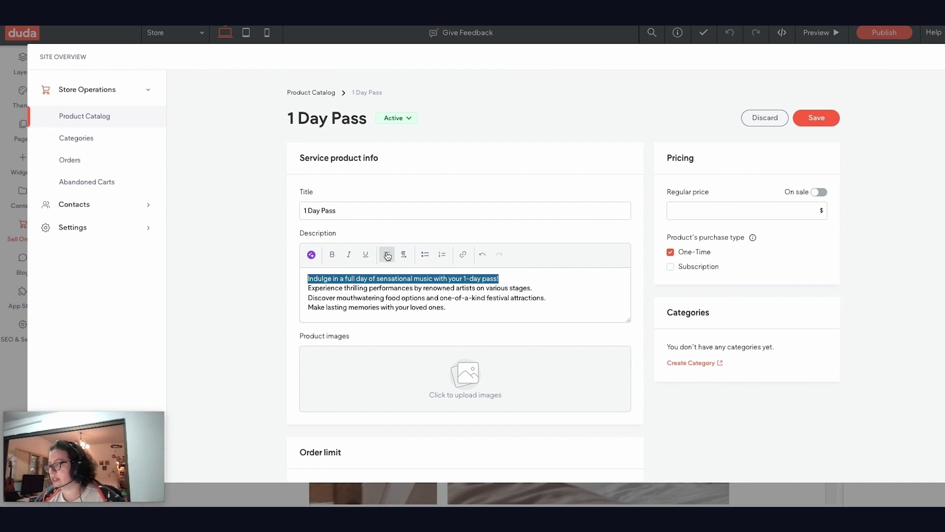
{"action": "left_click", "coordinate": [331, 255]}
{"action": "left_click", "coordinate": [438, 308]}
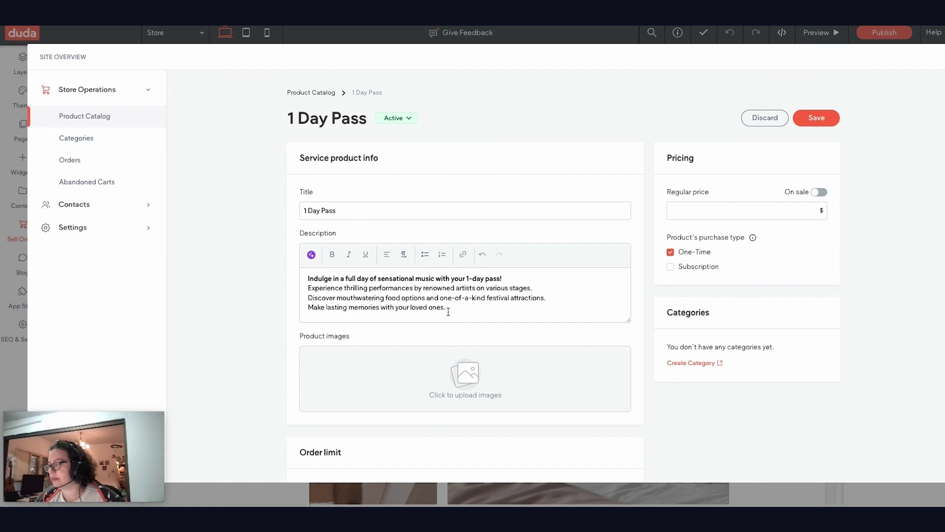
{"action": "left_click_drag", "start_coordinate": [446, 307], "coordinate": [300, 290]}
{"action": "left_click", "coordinate": [426, 255]}
Attach the 1-day-pass.jpg image, set the regular price to $85 and save.
{"action": "left_click", "coordinate": [477, 383]}
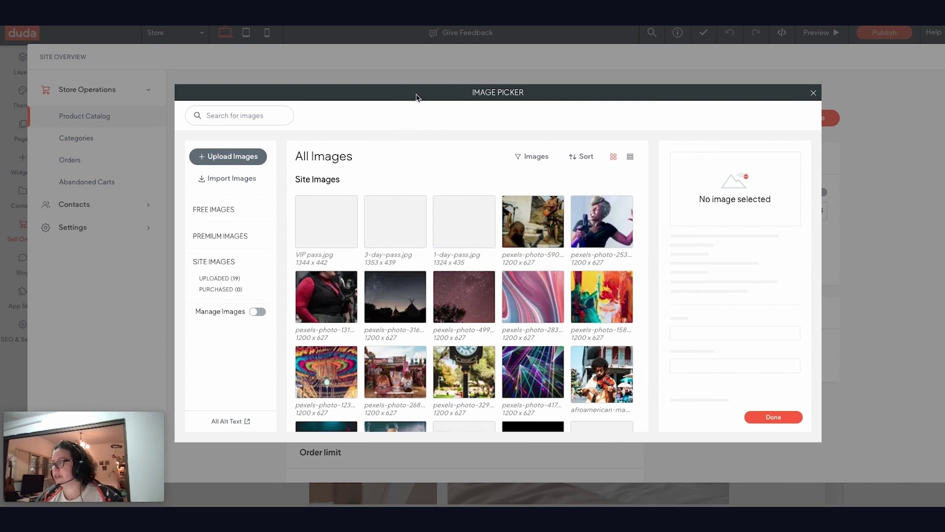
{"action": "left_click", "coordinate": [470, 224]}
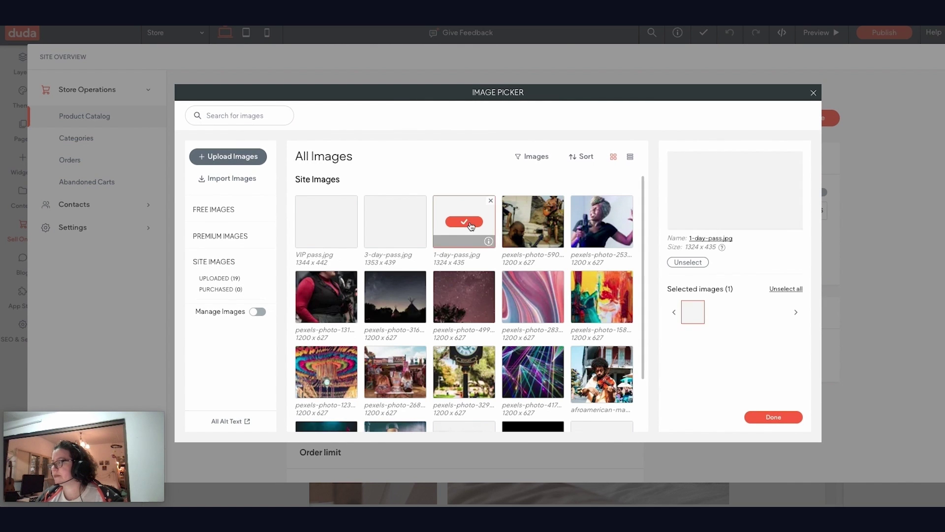
{"action": "left_click", "coordinate": [783, 418]}
{"action": "left_click", "coordinate": [758, 213]}
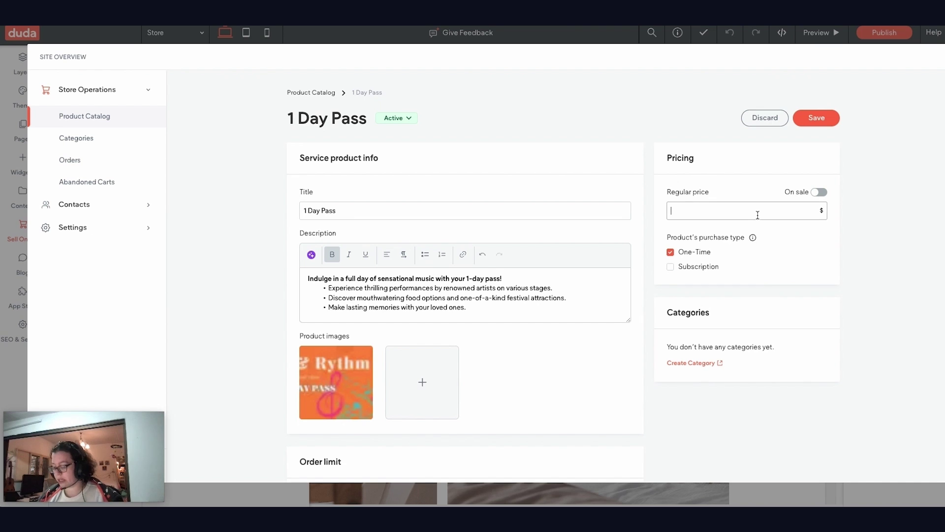
{"action": "left_click", "coordinate": [836, 118]}
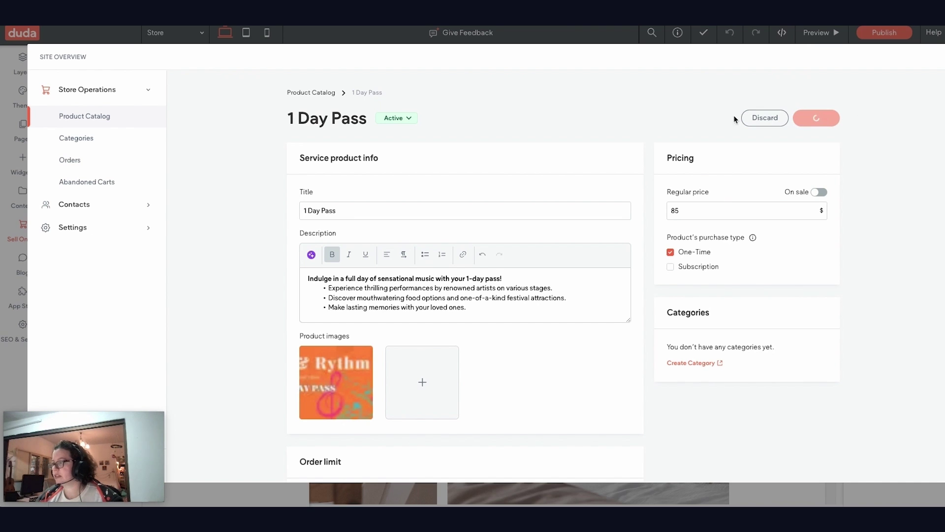
{"action": "left_click", "coordinate": [809, 136]}
Create a '3 Day Pass' service product and paste its saved description from clipboard history.
{"action": "left_click", "coordinate": [703, 245]}
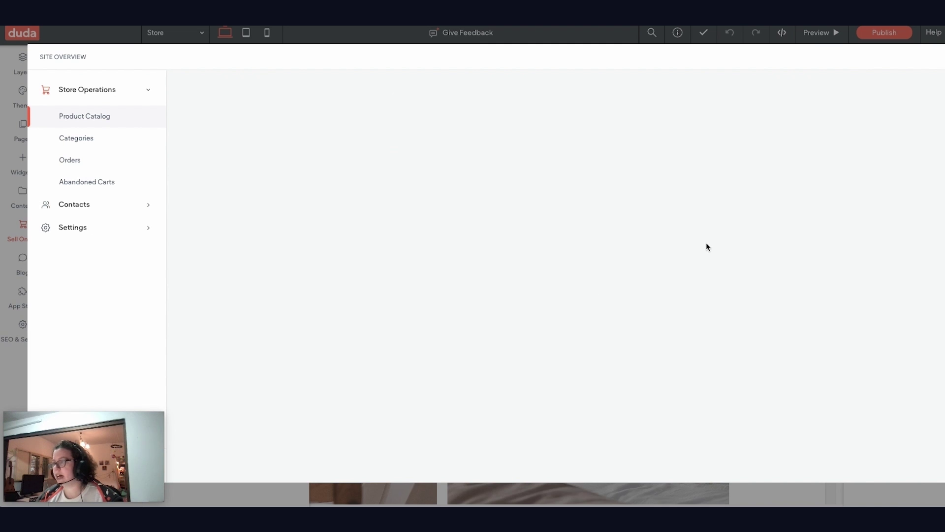
{"action": "left_click", "coordinate": [396, 210]}
{"action": "type", "text": "3"}
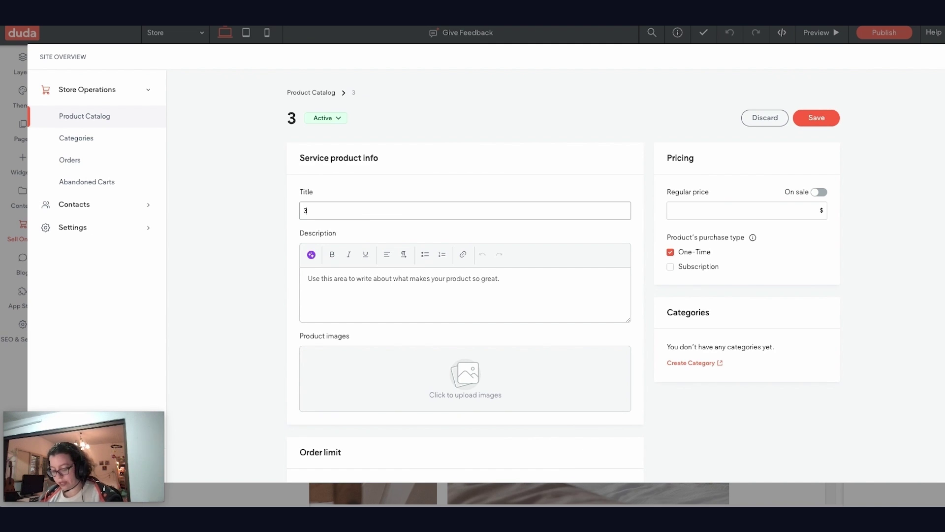
{"action": "type", "text": " Day"}
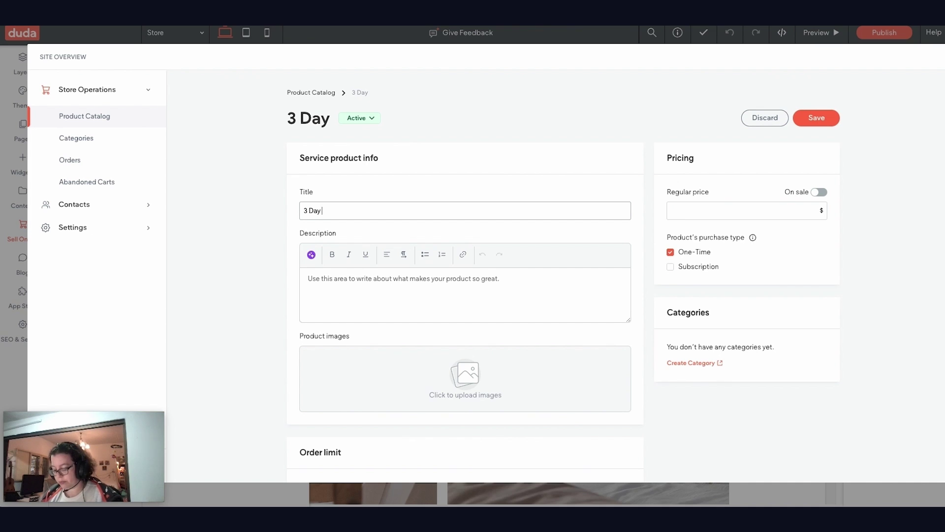
{"action": "type", "text": " Pass"}
{"action": "left_click", "coordinate": [389, 292]}
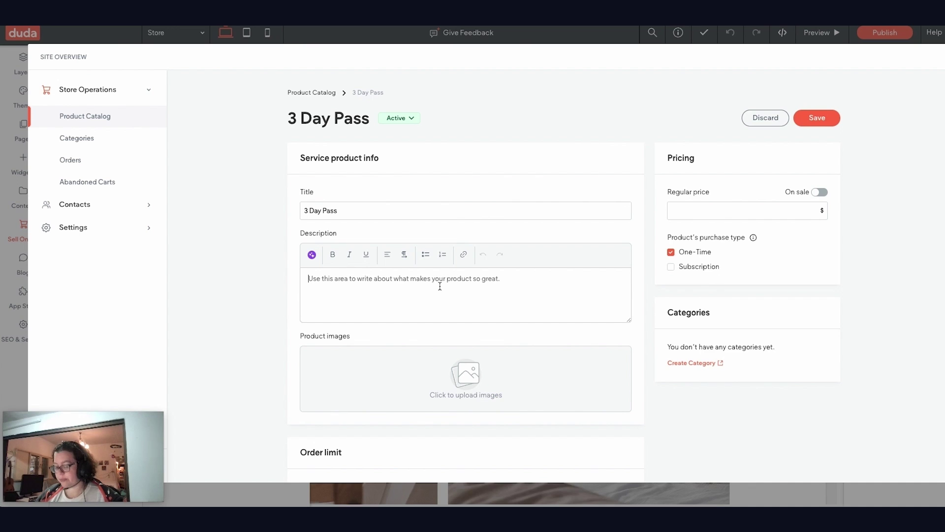
{"action": "key", "text": "super+shift+v"}
{"action": "key", "text": "Down"}
{"action": "key", "text": "Right"}
{"action": "key", "text": "Down"}
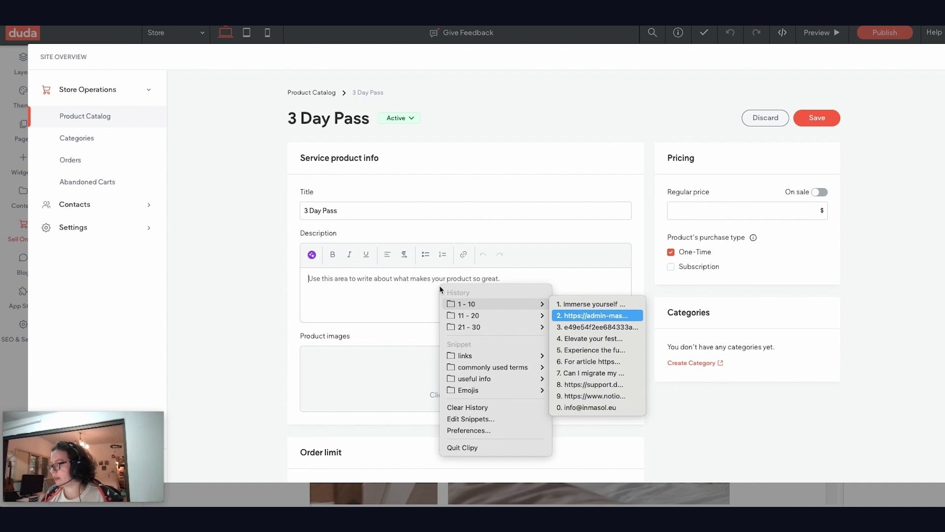
{"action": "key", "text": "Down"}
{"action": "key", "text": "Down"}
{"action": "key", "text": "Down"}
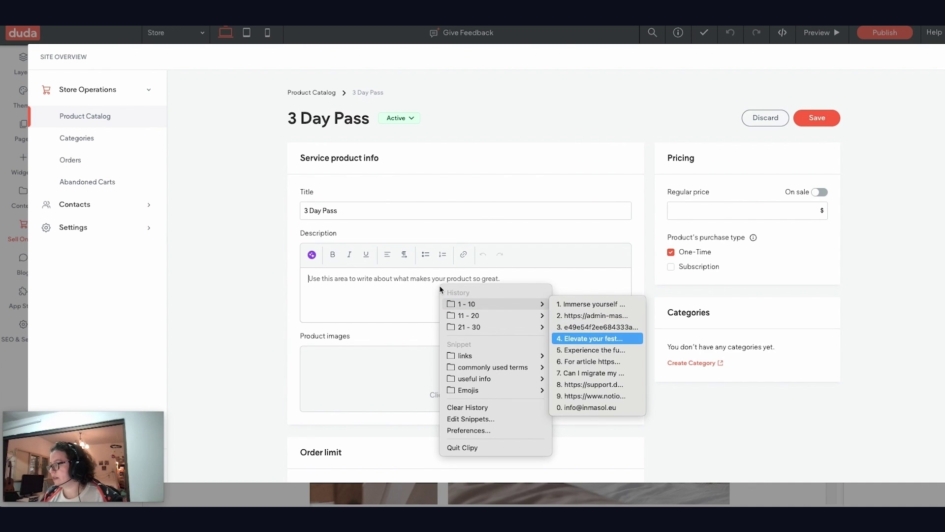
{"action": "key", "text": "Return"}
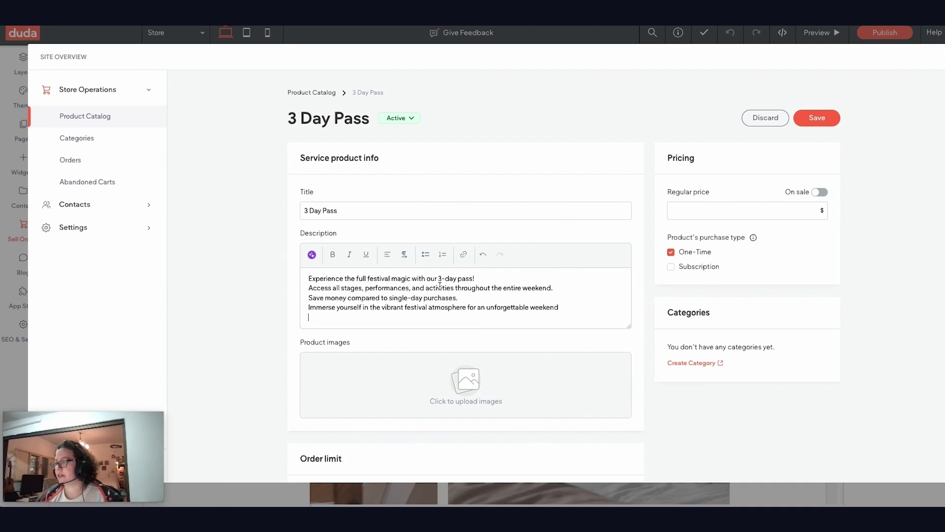
Bold the first description line and bullet the three lines below it.
{"action": "left_click_drag", "start_coordinate": [475, 278], "coordinate": [291, 280]}
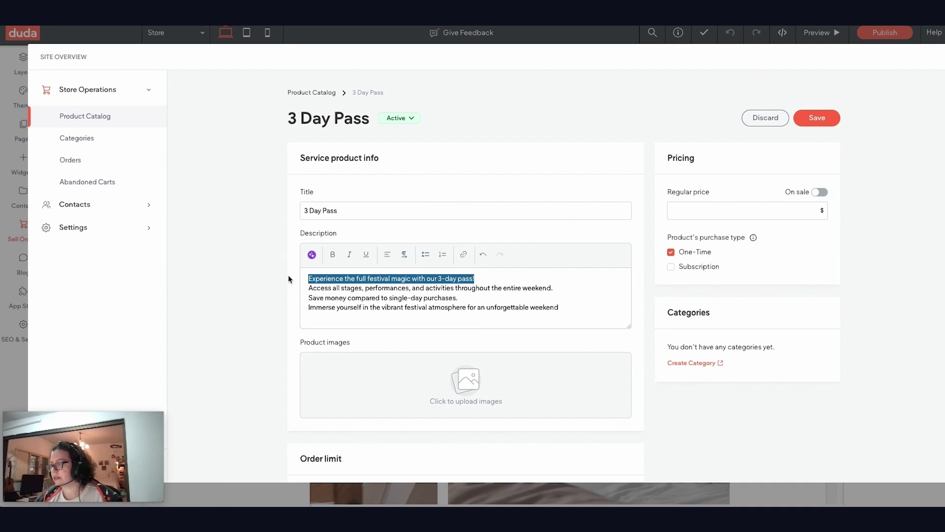
{"action": "left_click", "coordinate": [333, 254]}
{"action": "left_click_drag", "start_coordinate": [582, 305], "coordinate": [291, 288]}
{"action": "left_click", "coordinate": [426, 254]}
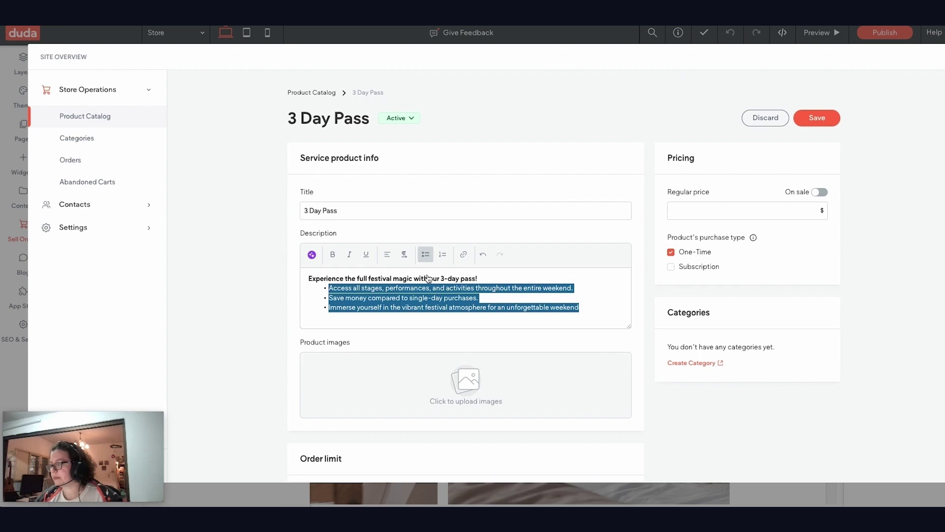
Attach the 3-day-pass.jpg image, set the regular price to $195 and save.
{"action": "left_click", "coordinate": [458, 388]}
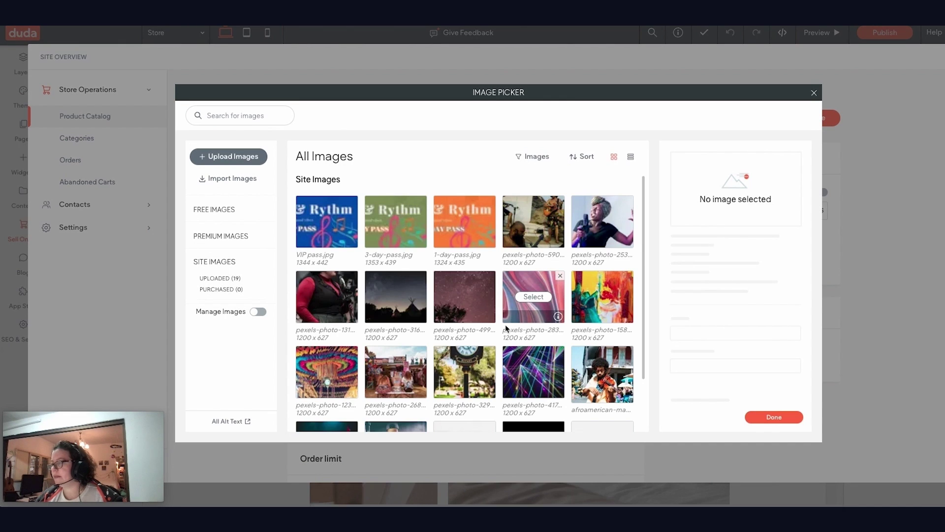
{"action": "left_click", "coordinate": [395, 222]}
{"action": "left_click", "coordinate": [774, 417]}
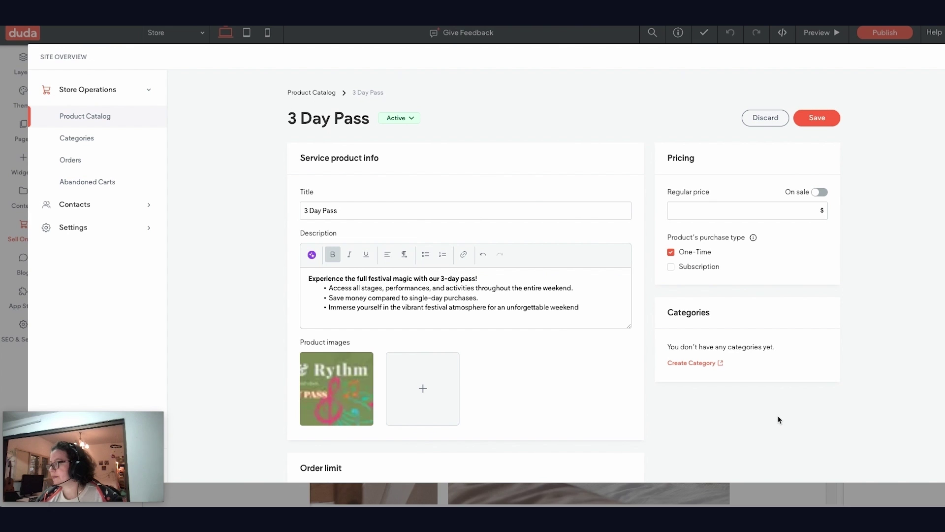
{"action": "left_click", "coordinate": [736, 212]}
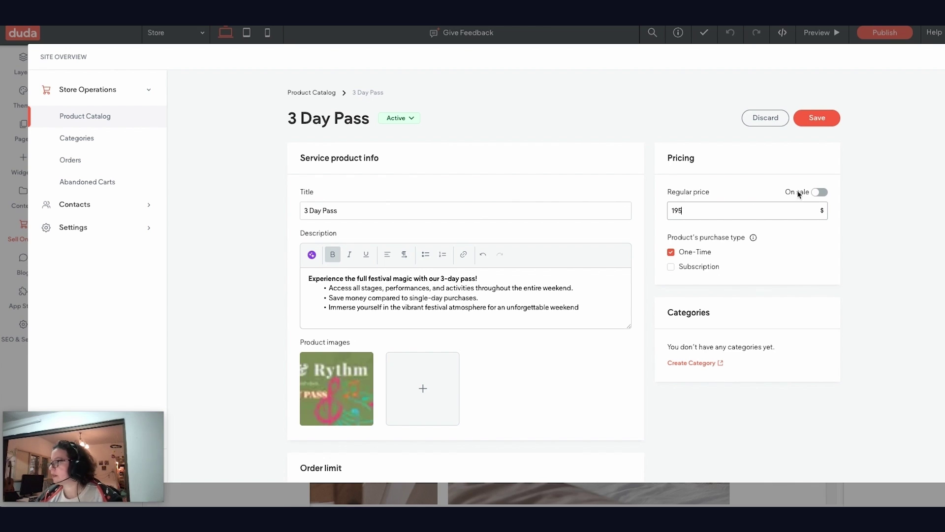
{"action": "left_click", "coordinate": [825, 124]}
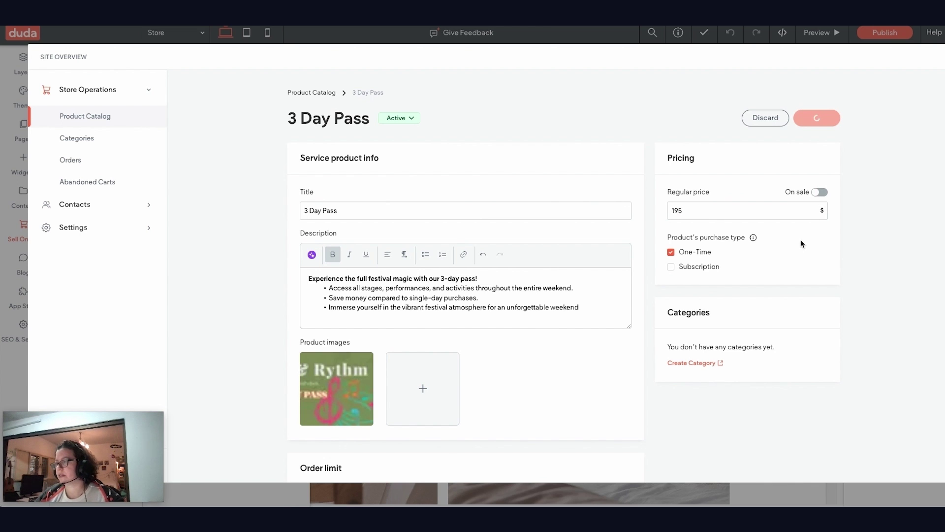
Start a new VIP Pass service product and paste its saved description from clipboard history.
{"action": "left_click", "coordinate": [813, 131]}
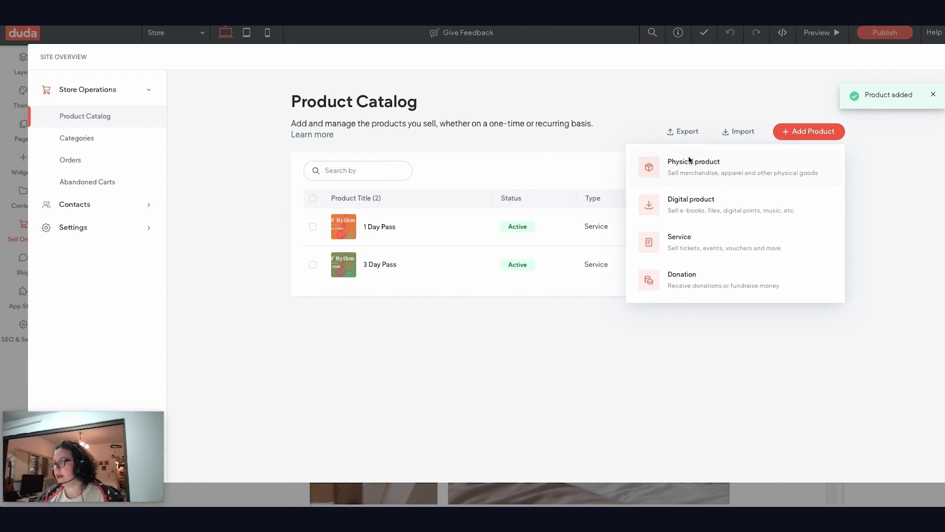
{"action": "left_click", "coordinate": [704, 252]}
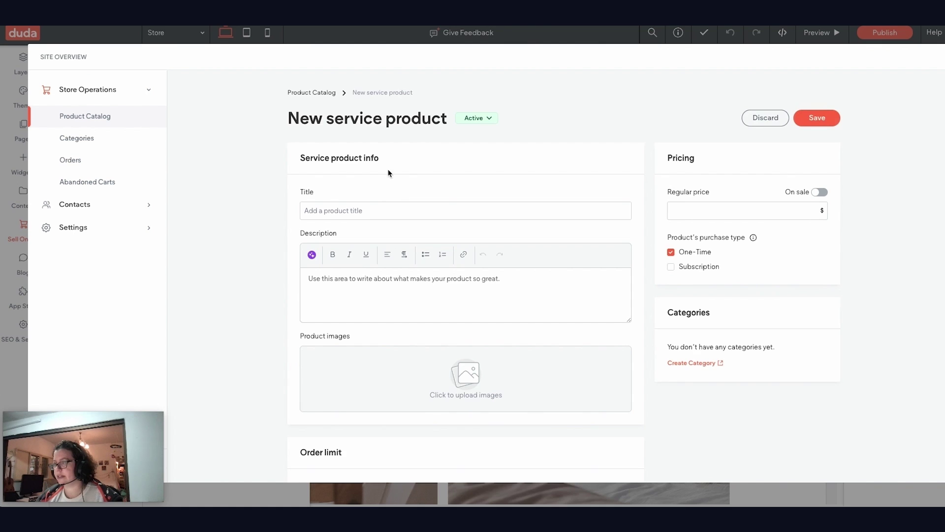
{"action": "left_click", "coordinate": [380, 212]}
{"action": "type", "text": "VIP Pass"}
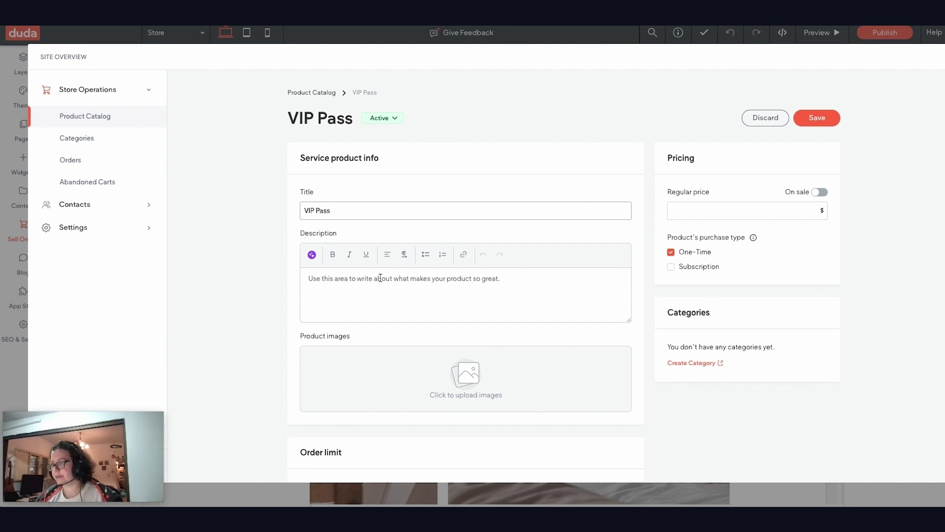
{"action": "key", "text": "super+shift+v"}
{"action": "key", "text": "Down"}
{"action": "key", "text": "Right"}
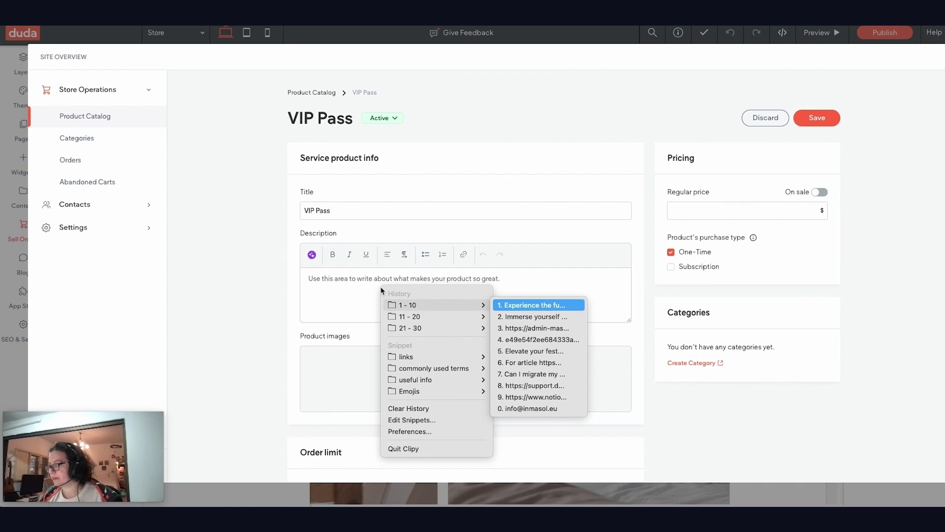
{"action": "key", "text": "Down"}
{"action": "key", "text": "Down"}
{"action": "key", "text": "Down"}
{"action": "key", "text": "Down"}
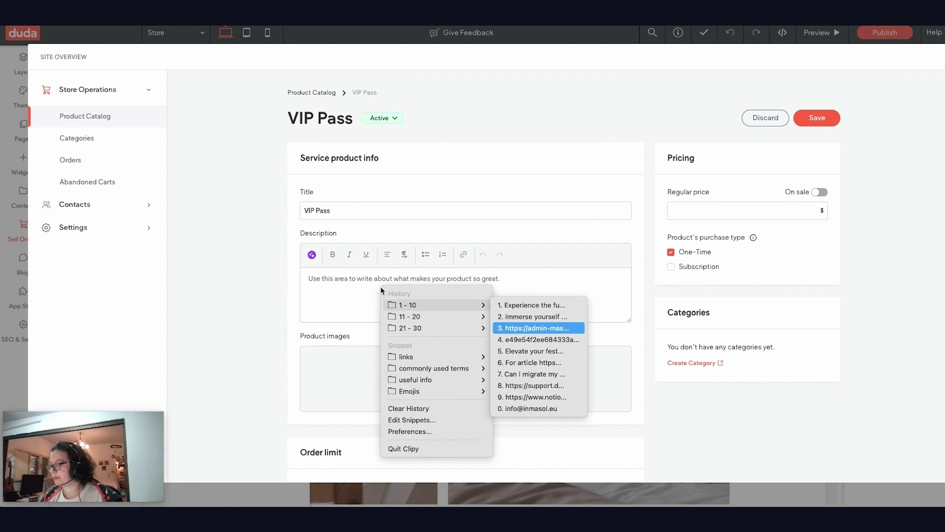
{"action": "key", "text": "Return"}
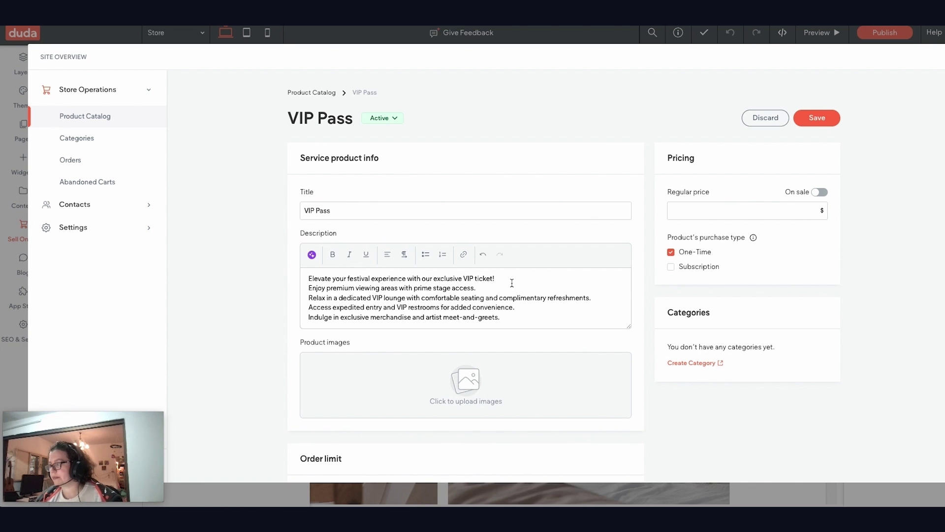
Bold the opening line, add a blank line, and bullet the four perk lines.
{"action": "left_click_drag", "start_coordinate": [510, 279], "coordinate": [302, 277]}
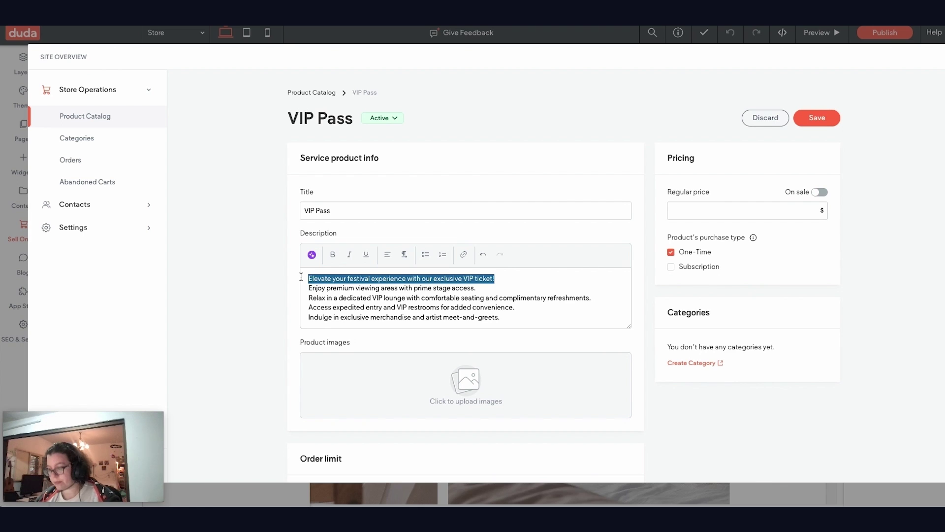
{"action": "key", "text": "ctrl+b"}
{"action": "left_click", "coordinate": [521, 280]}
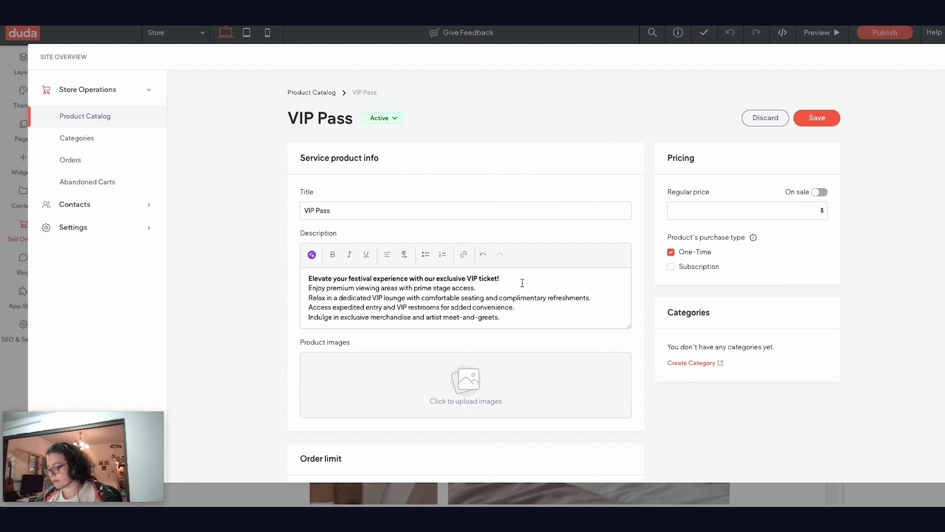
{"action": "key", "text": "Return"}
{"action": "left_click_drag", "start_coordinate": [525, 323], "coordinate": [311, 296]}
{"action": "left_click", "coordinate": [426, 254]}
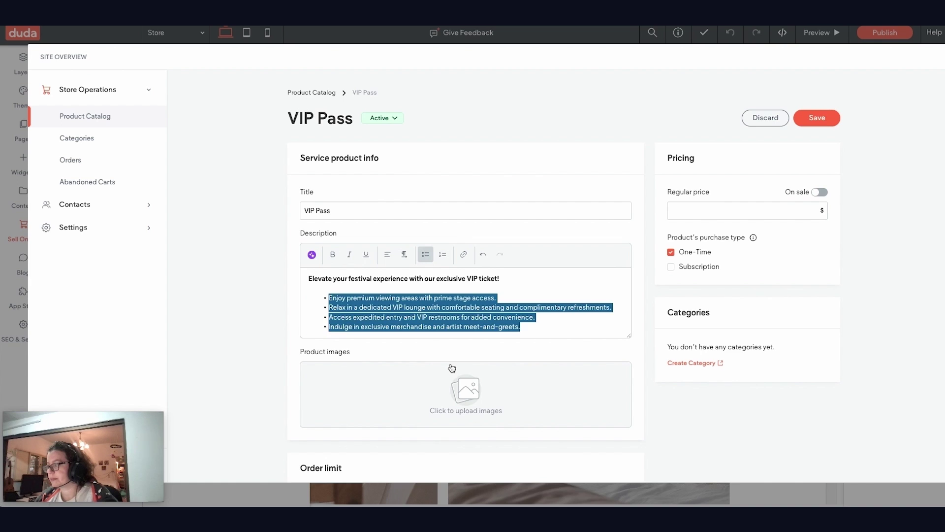
Add the VIP pass.jpg image from site images to the product.
{"action": "left_click", "coordinate": [453, 389]}
{"action": "left_click", "coordinate": [326, 222]}
{"action": "left_click", "coordinate": [766, 417]}
Turn on the VIP Pass order limit with a quantity of 10.
{"action": "scroll", "coordinate": [517, 325], "scroll_direction": "down", "scroll_amount": 2}
{"action": "scroll", "coordinate": [481, 333], "scroll_direction": "down", "scroll_amount": 1}
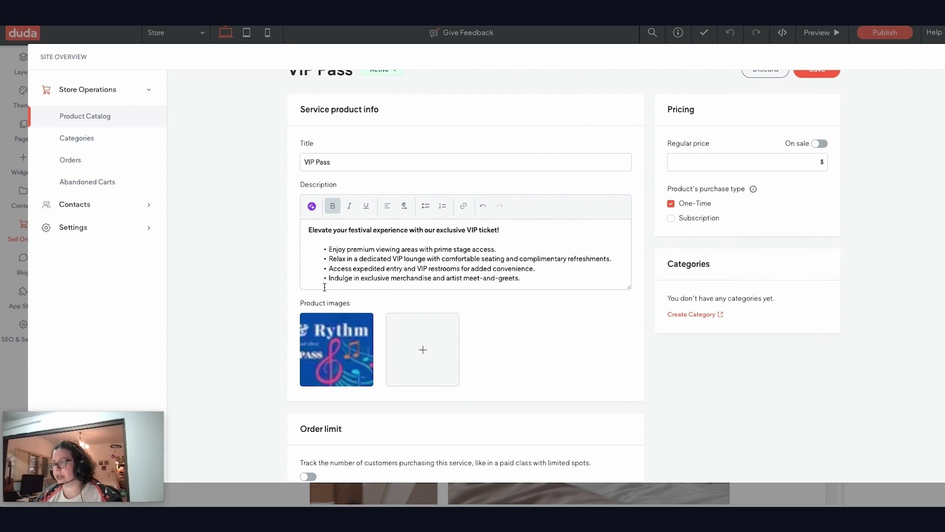
{"action": "scroll", "coordinate": [496, 302], "scroll_direction": "up", "scroll_amount": 1}
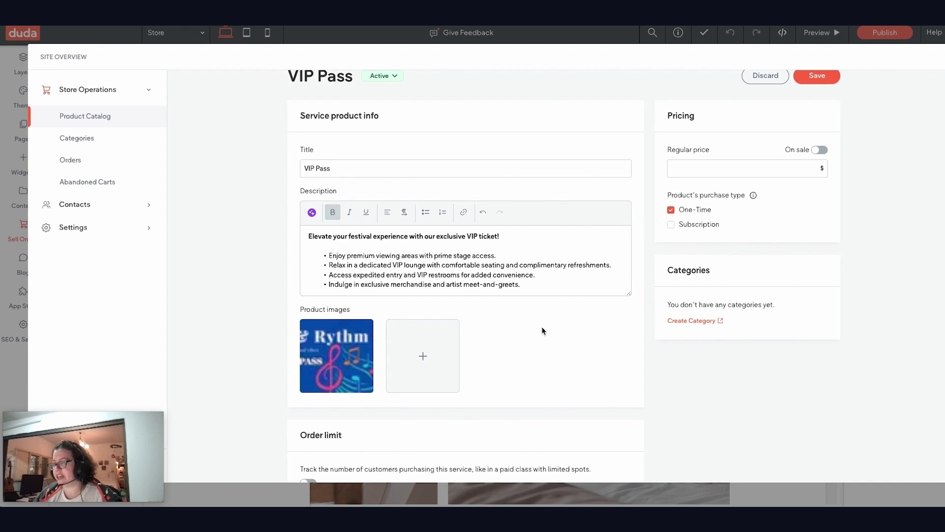
{"action": "scroll", "coordinate": [542, 328], "scroll_direction": "down", "scroll_amount": 5}
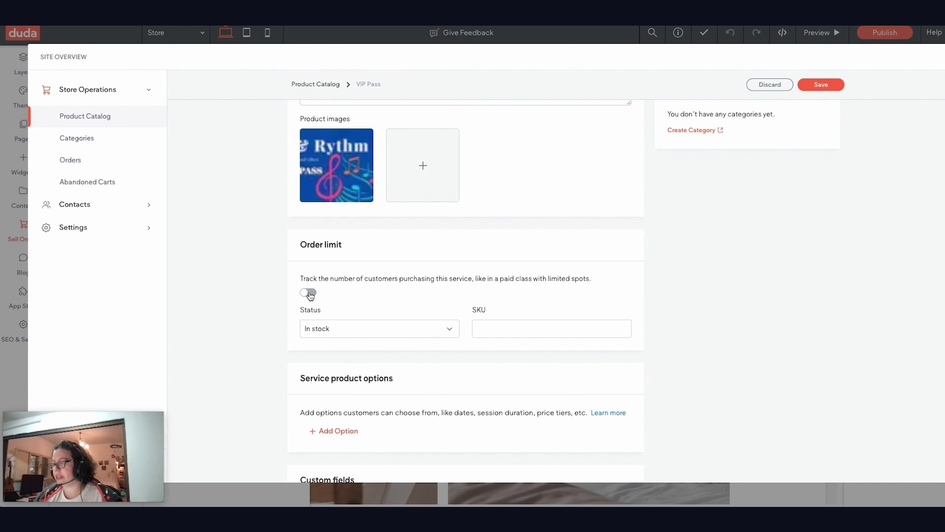
{"action": "left_click", "coordinate": [309, 293]}
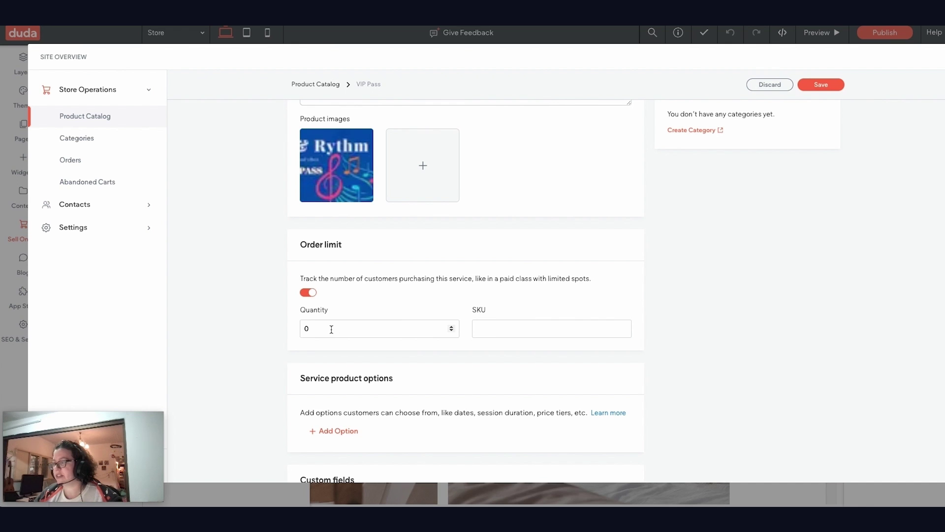
{"action": "left_click_drag", "start_coordinate": [331, 329], "coordinate": [278, 332]}
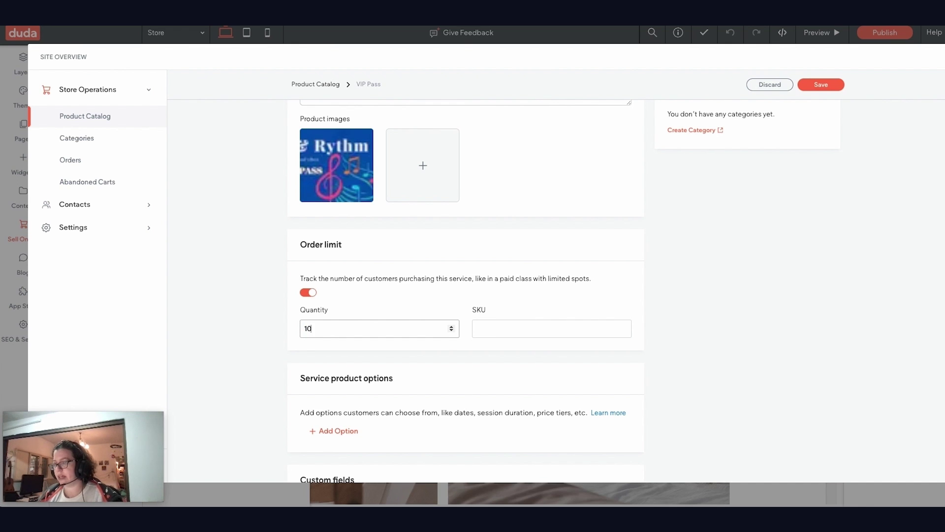
Set the VIP Pass regular price to $350 and save the product.
{"action": "scroll", "coordinate": [707, 321], "scroll_direction": "up", "scroll_amount": 5}
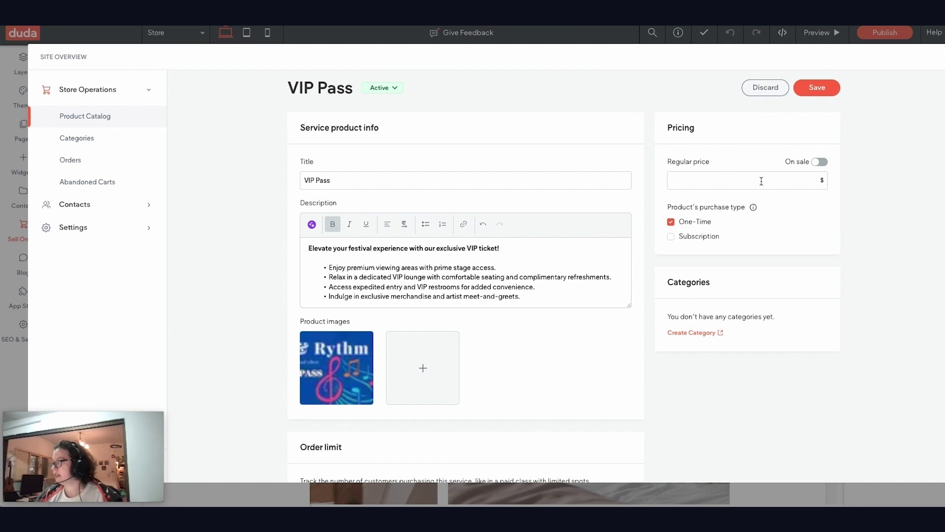
{"action": "left_click", "coordinate": [761, 181]}
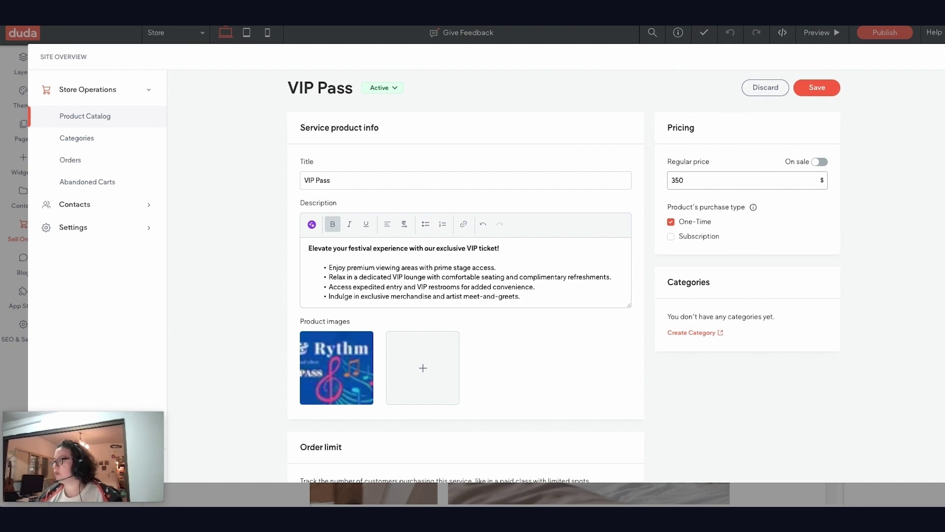
{"action": "left_click", "coordinate": [821, 91]}
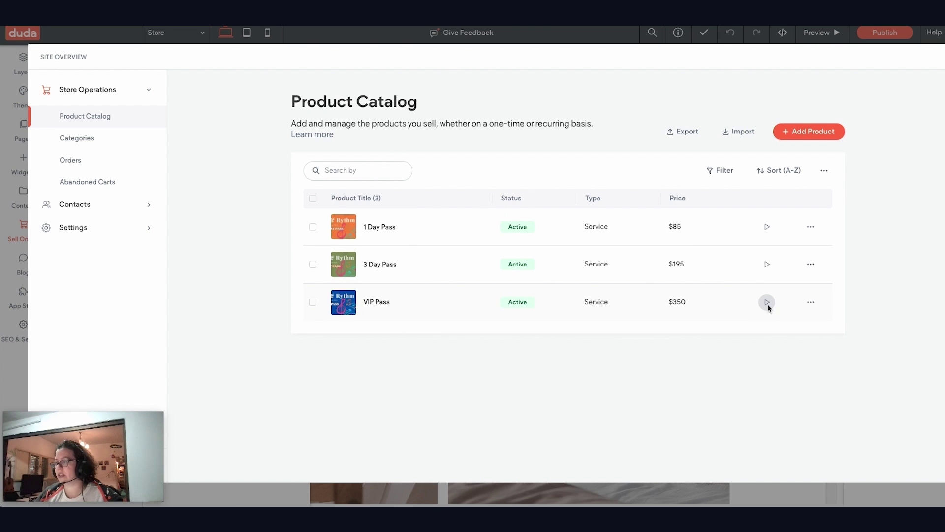
Open the vip-pass product page in the editor via the VIP Pass row's preview arrow.
{"action": "left_click", "coordinate": [767, 303]}
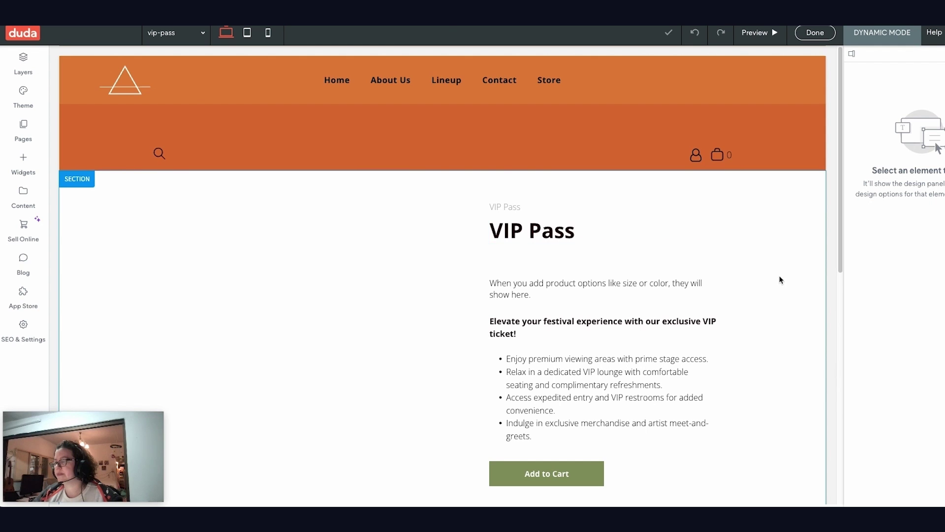
{"action": "scroll", "coordinate": [538, 331], "scroll_direction": "down", "scroll_amount": 3}
{"action": "scroll", "coordinate": [635, 310], "scroll_direction": "up", "scroll_amount": 3}
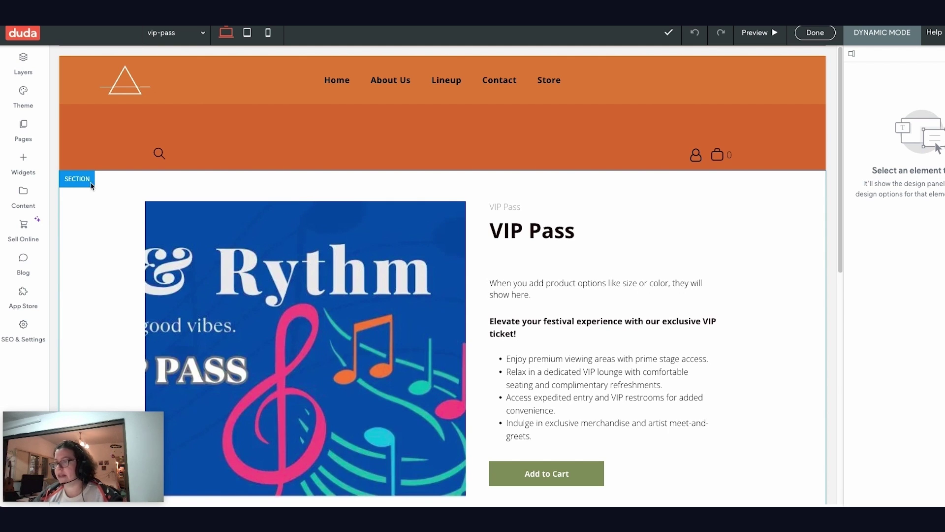
Change the header's orange search-and-cart strip background colour to white.
{"action": "left_click", "coordinate": [76, 158]}
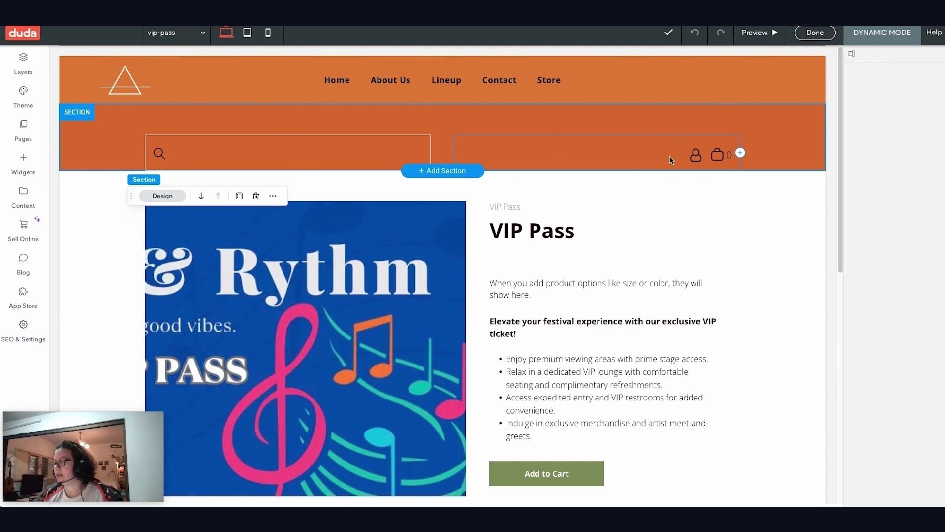
{"action": "left_click", "coordinate": [894, 256]}
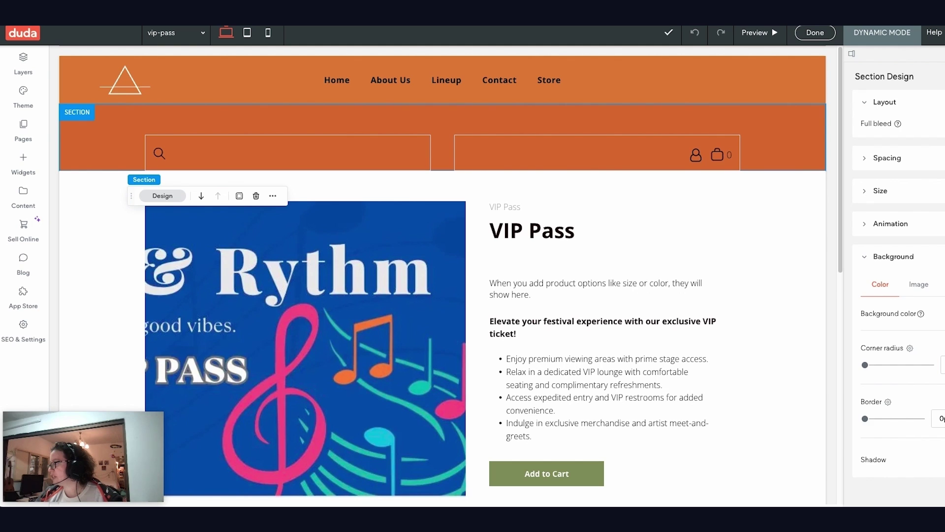
{"action": "left_click", "coordinate": [896, 314]}
{"action": "left_click", "coordinate": [813, 290]}
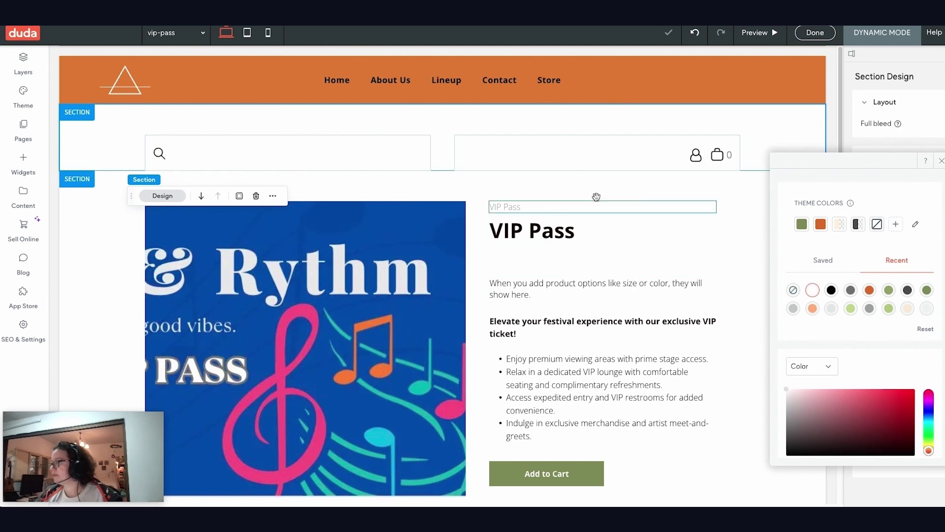
Select the product image slider and close the colour picker to reach its design settings.
{"action": "left_click", "coordinate": [102, 261]}
{"action": "scroll", "coordinate": [635, 291], "scroll_direction": "down", "scroll_amount": 2}
{"action": "left_click", "coordinate": [410, 341]}
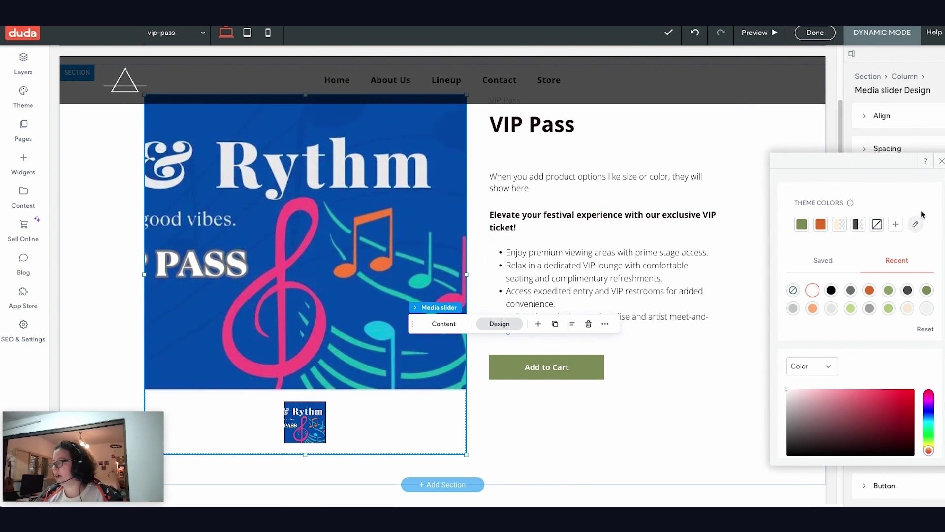
{"action": "left_click", "coordinate": [941, 160]}
{"action": "scroll", "coordinate": [299, 274], "scroll_direction": "up", "scroll_amount": 2}
{"action": "scroll", "coordinate": [374, 310], "scroll_direction": "down", "scroll_amount": 1}
{"action": "scroll", "coordinate": [925, 380], "scroll_direction": "down", "scroll_amount": 1}
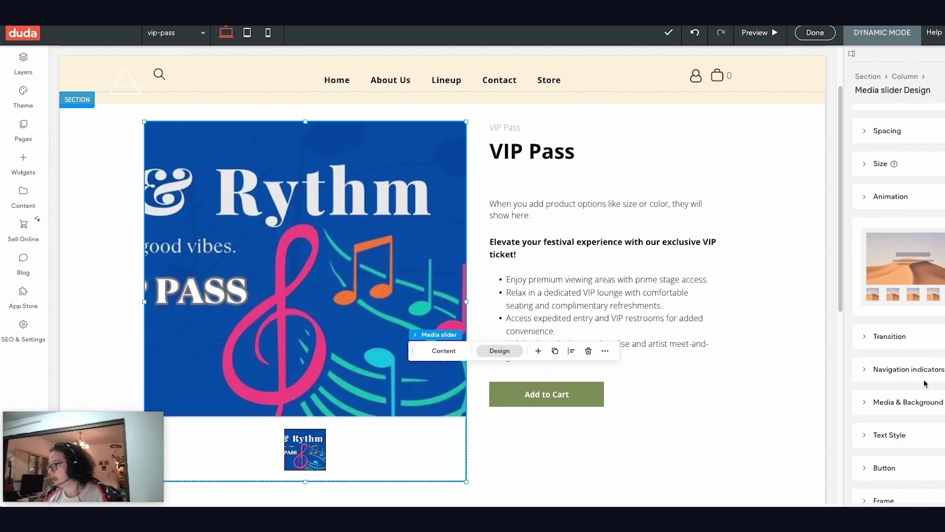
Turn on Display full media under the slider's Media & Background, then deselect it.
{"action": "left_click", "coordinate": [891, 403]}
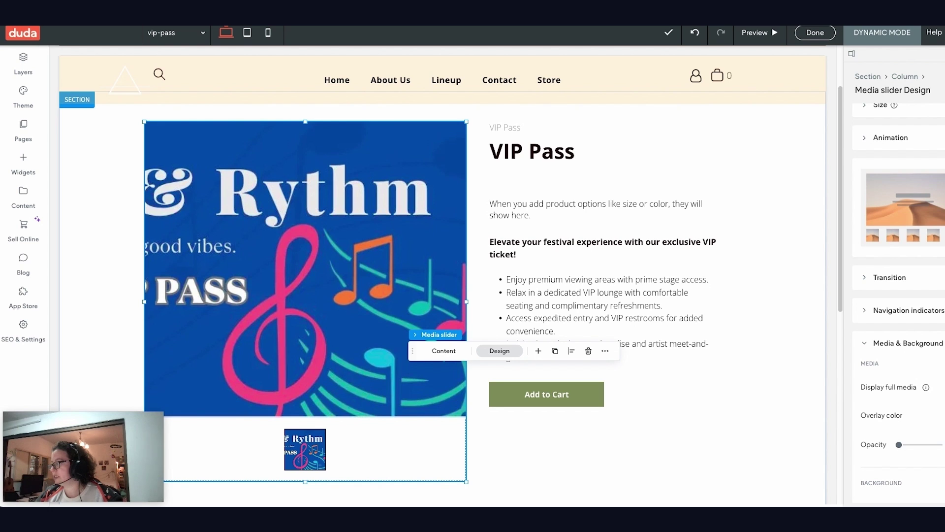
{"action": "scroll", "coordinate": [669, 353], "scroll_direction": "down", "scroll_amount": 6}
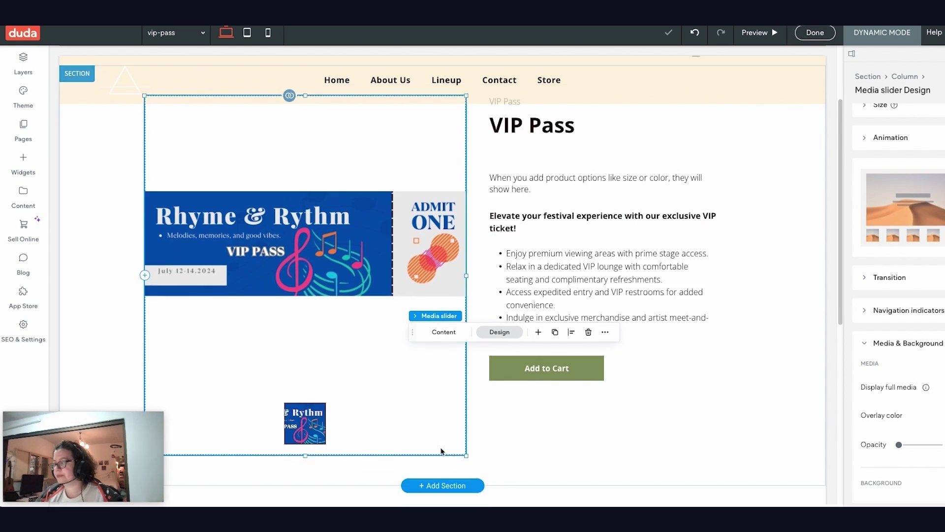
{"action": "scroll", "coordinate": [669, 353], "scroll_direction": "up", "scroll_amount": 6}
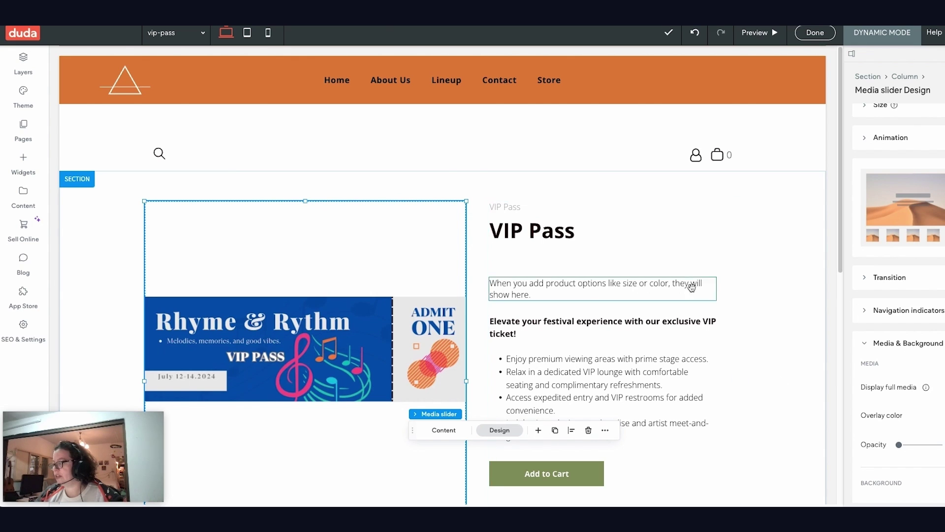
{"action": "left_click", "coordinate": [772, 301]}
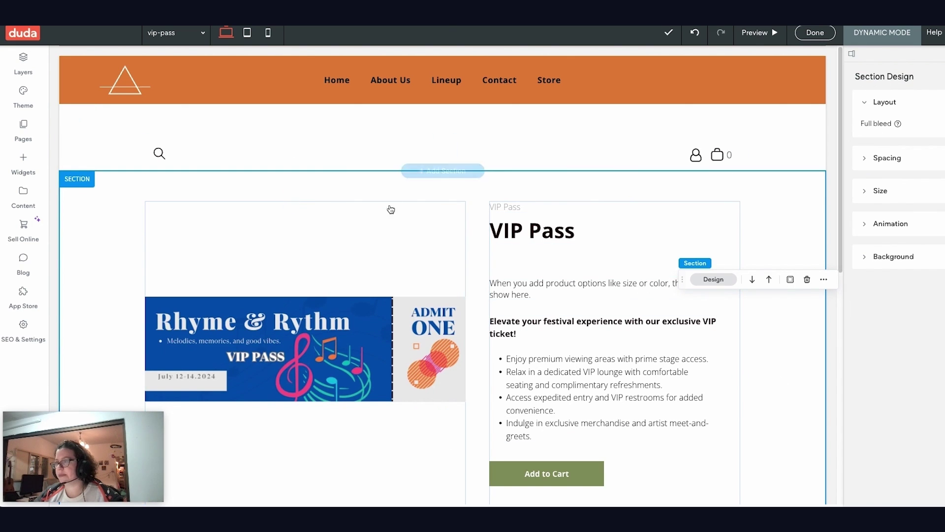
Switch to the 3-day-pass product page and scroll through it to review it.
{"action": "left_click", "coordinate": [197, 35]}
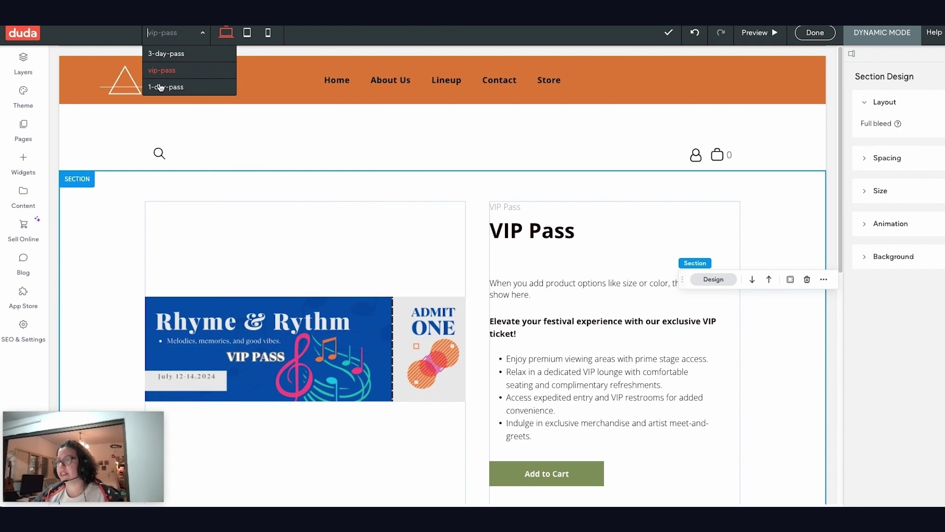
{"action": "left_click", "coordinate": [168, 54]}
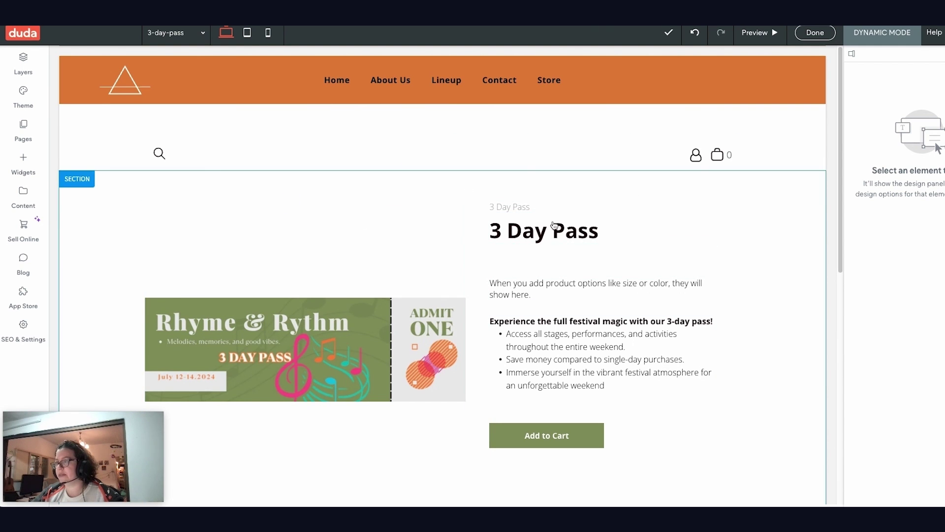
{"action": "scroll", "coordinate": [512, 231], "scroll_direction": "down", "scroll_amount": 2}
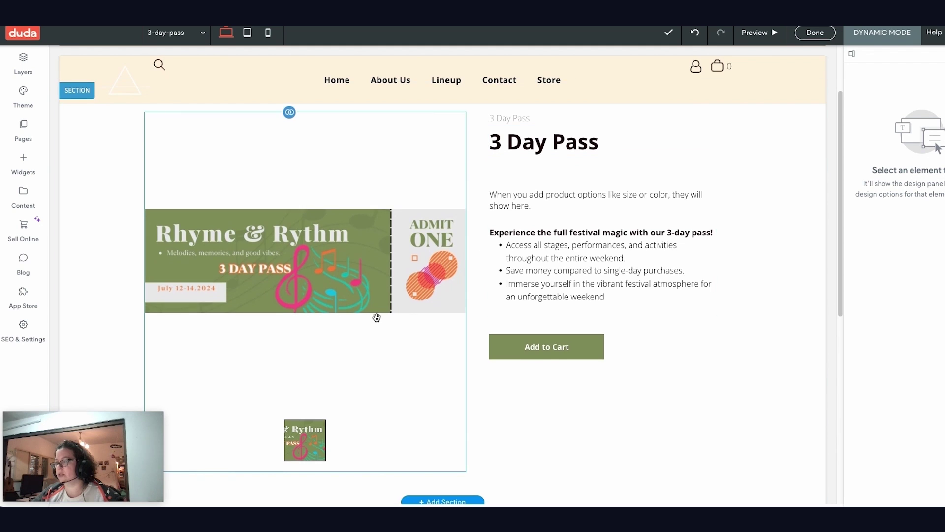
{"action": "scroll", "coordinate": [611, 357], "scroll_direction": "up", "scroll_amount": 1}
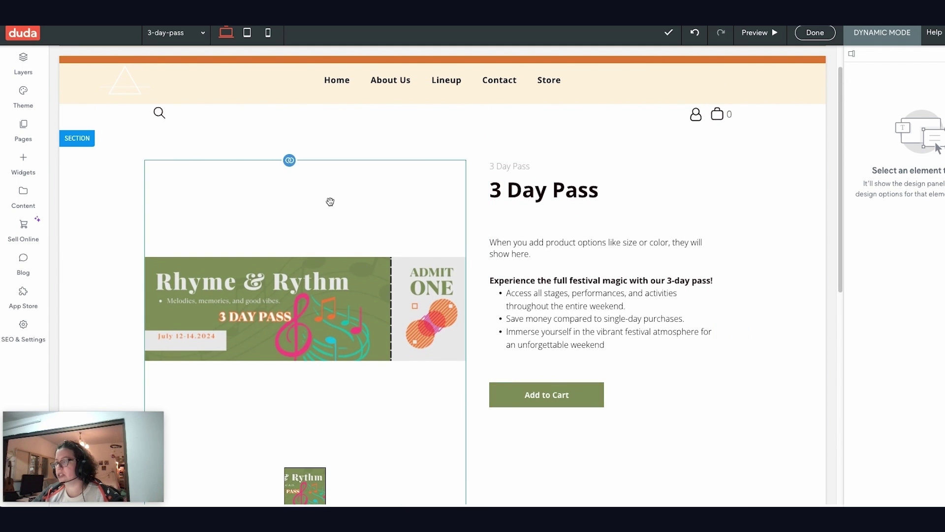
{"action": "scroll", "coordinate": [643, 272], "scroll_direction": "up", "scroll_amount": 1}
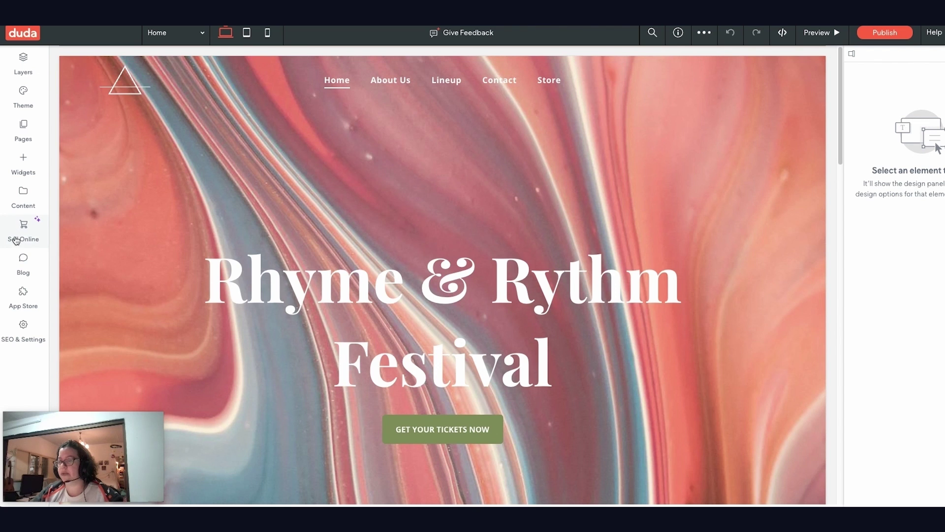
Open the Store main page from the Store Pages list in Sell Online.
{"action": "left_click", "coordinate": [16, 240]}
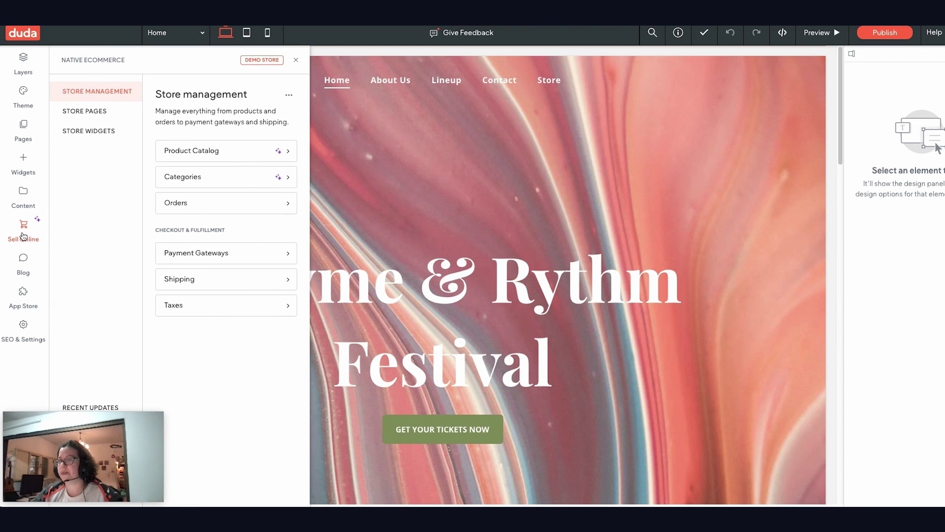
{"action": "left_click", "coordinate": [83, 116]}
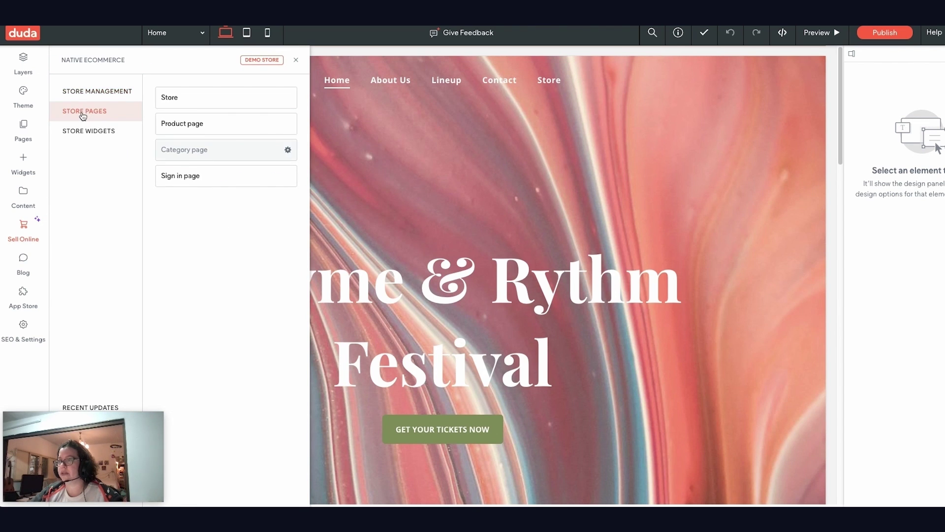
{"action": "left_click", "coordinate": [237, 96]}
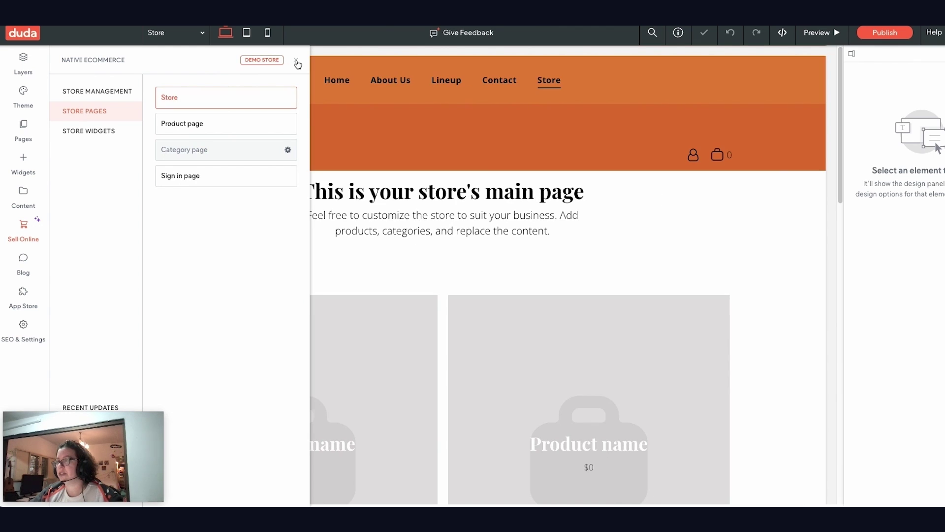
Replace the Store heading with 'Get your festival tickets today!'.
{"action": "left_click", "coordinate": [296, 62]}
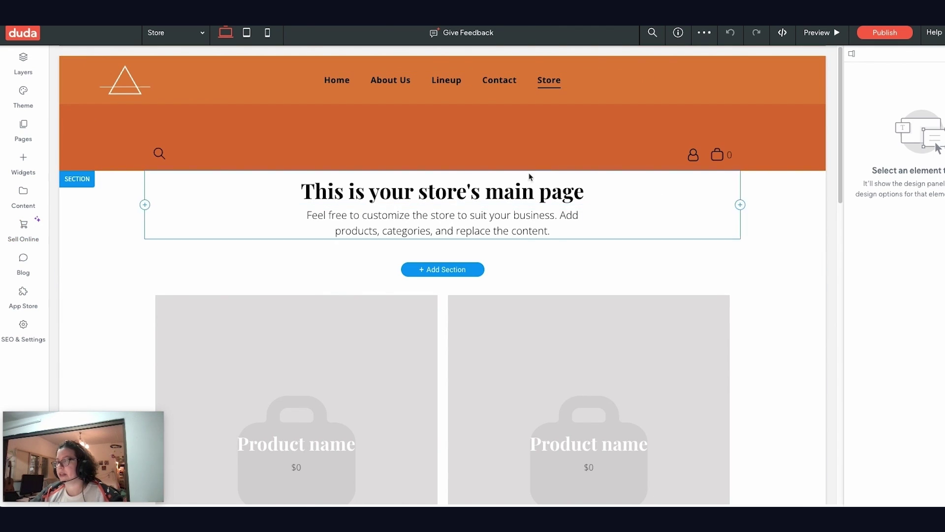
{"action": "left_click", "coordinate": [455, 194]}
{"action": "left_click", "coordinate": [464, 201]}
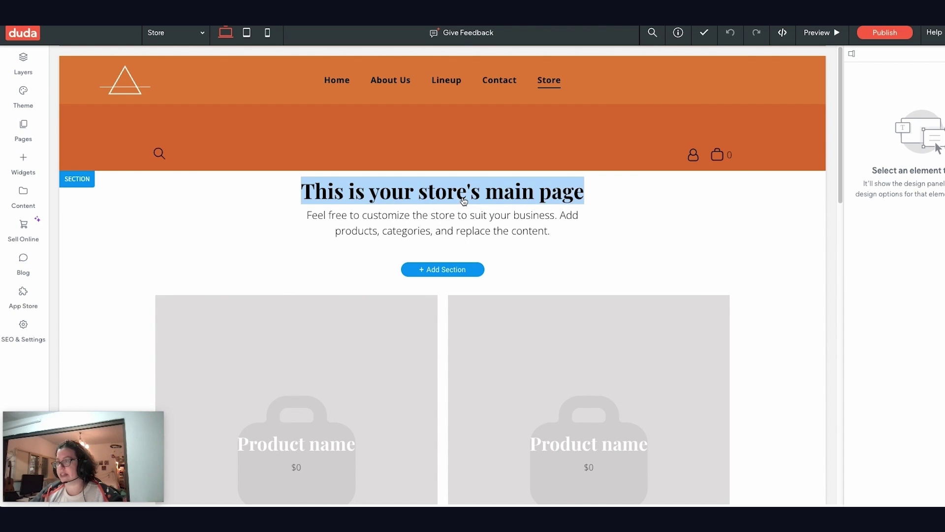
{"action": "left_click", "coordinate": [535, 185]}
{"action": "triple_click", "coordinate": [535, 184]}
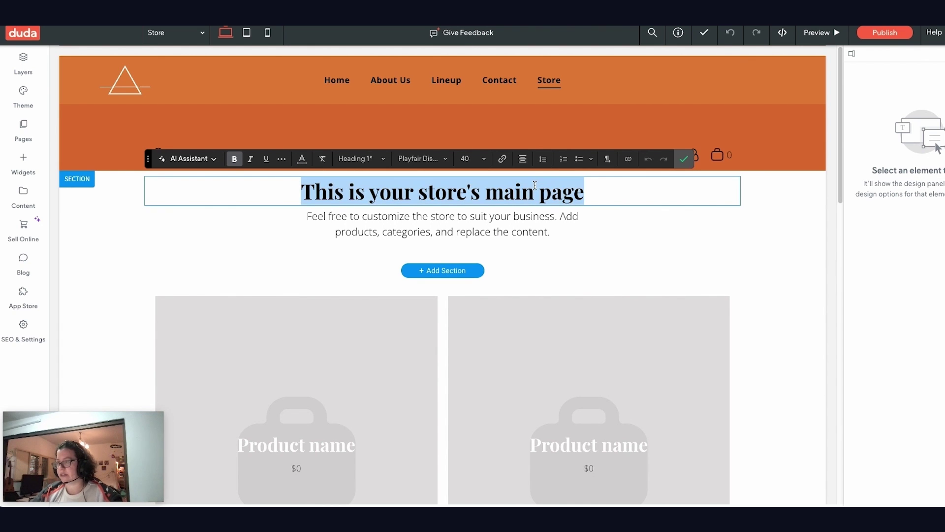
{"action": "type", "text": "Get you"}
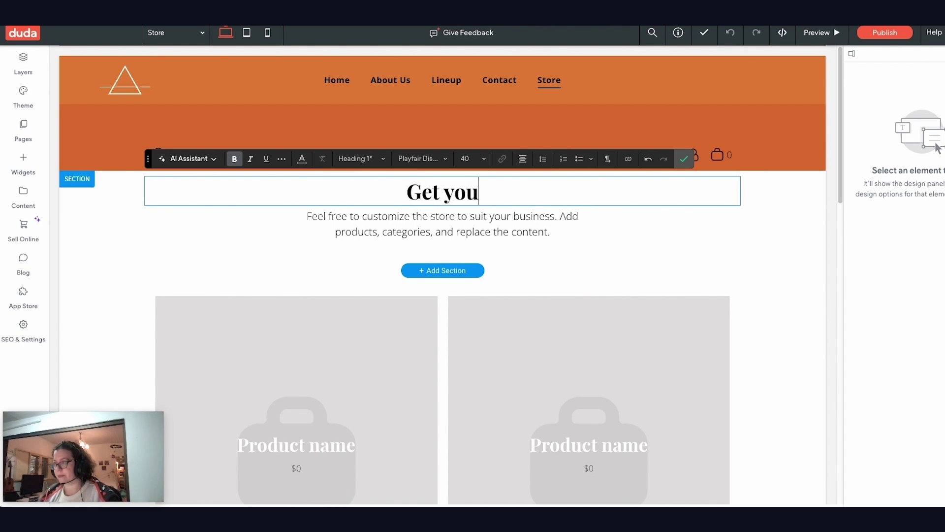
{"action": "type", "text": "r festival "}
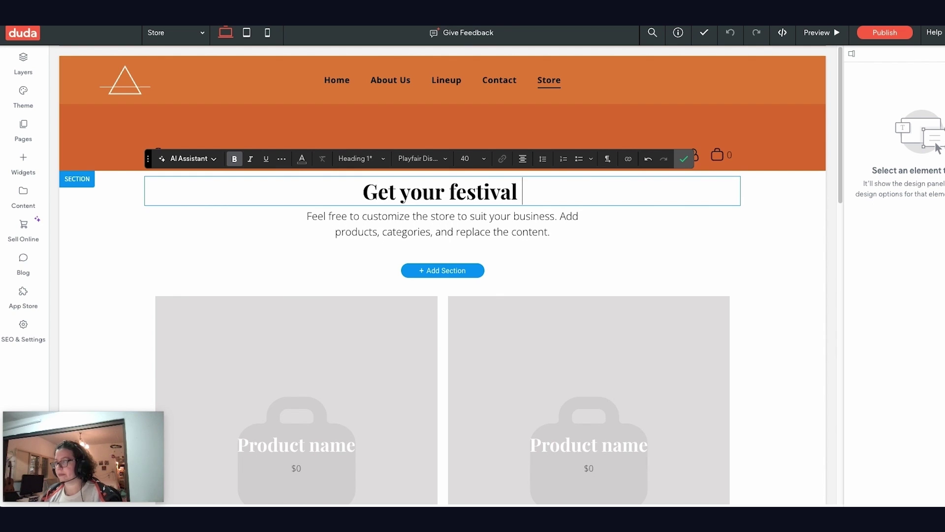
{"action": "type", "text": "tickets toda"}
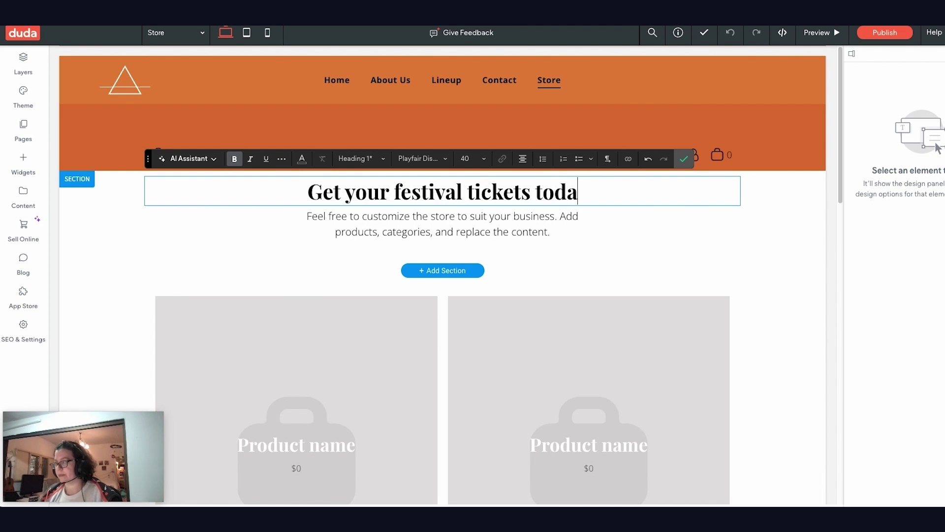
{"action": "type", "text": "y!"}
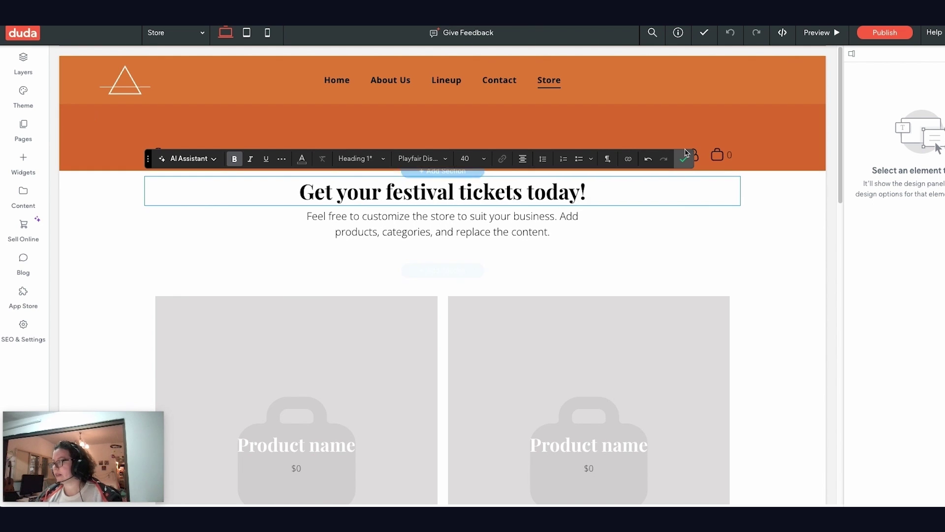
{"action": "left_click", "coordinate": [520, 221]}
Rewrite the intro line as 'Choose the ticket that best suits you and proceed to checkout.'.
{"action": "double_click", "coordinate": [520, 221]}
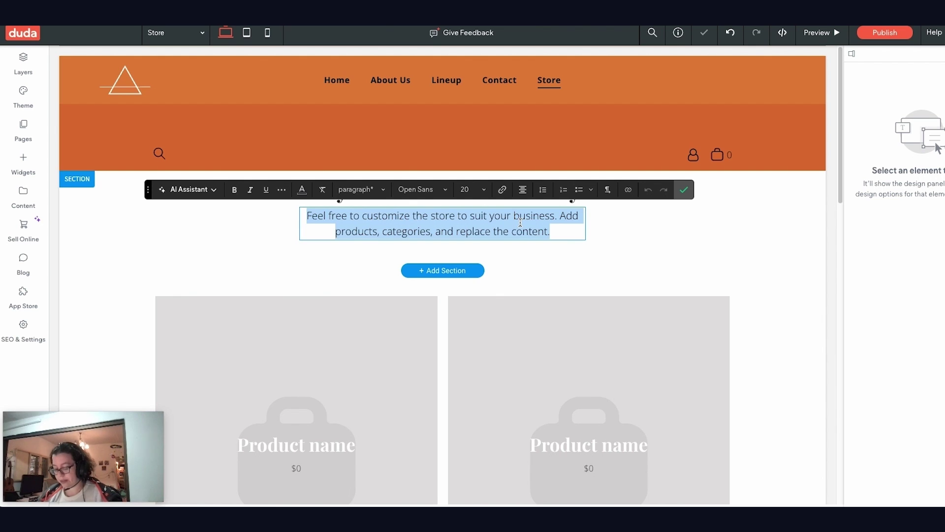
{"action": "type", "text": "Choose the tixk"}
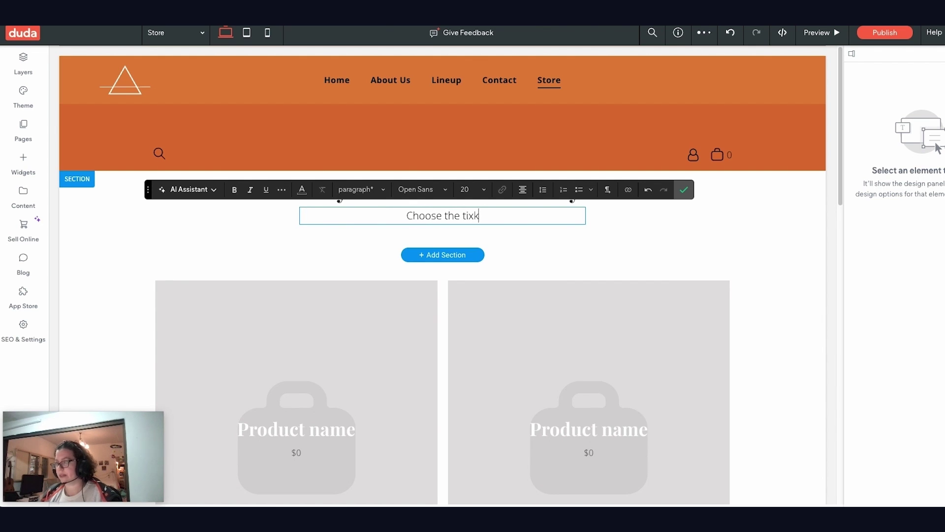
{"action": "key", "text": "BackSpace"}
{"action": "key", "text": "BackSpace"}
{"action": "type", "text": "cket that best suits you and proceed to checkout"}
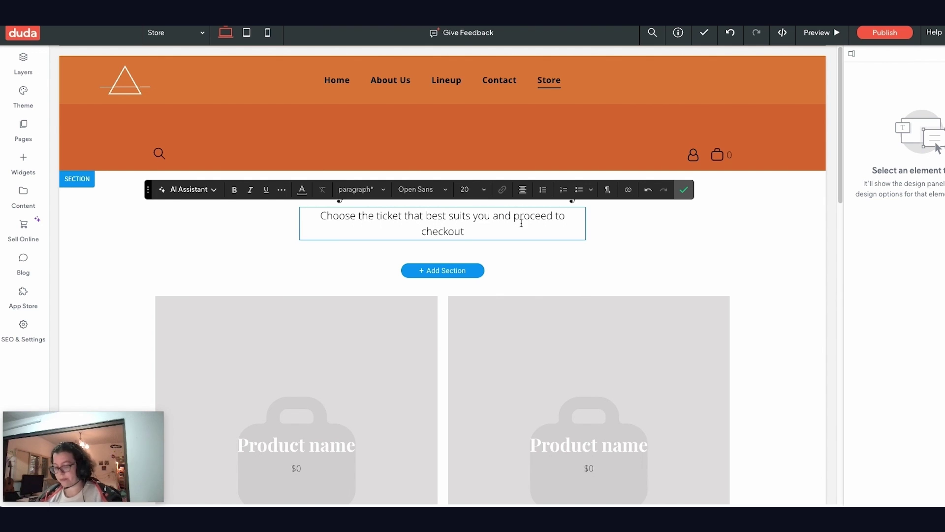
{"action": "type", "text": "."}
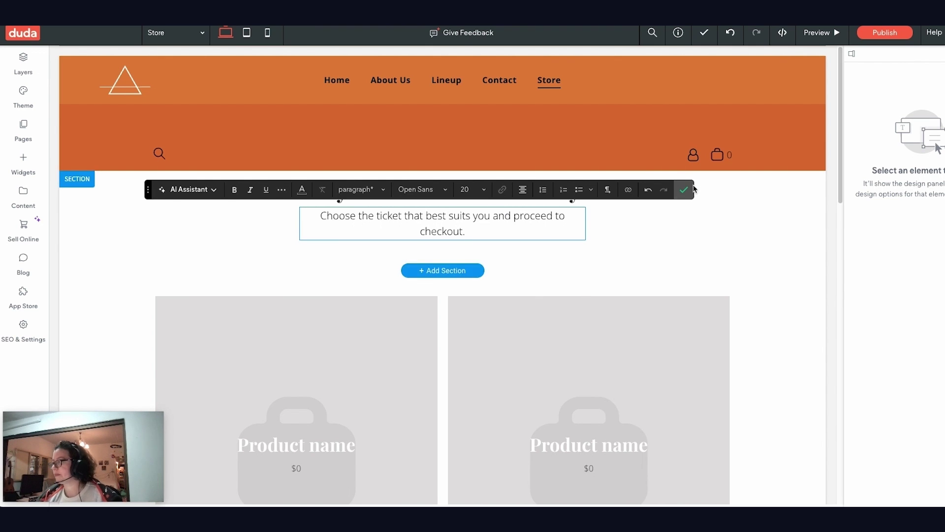
Delete the placeholder product-tile section below the new intro paragraph.
{"action": "left_click", "coordinate": [686, 190]}
{"action": "scroll", "coordinate": [549, 260], "scroll_direction": "down", "scroll_amount": 3}
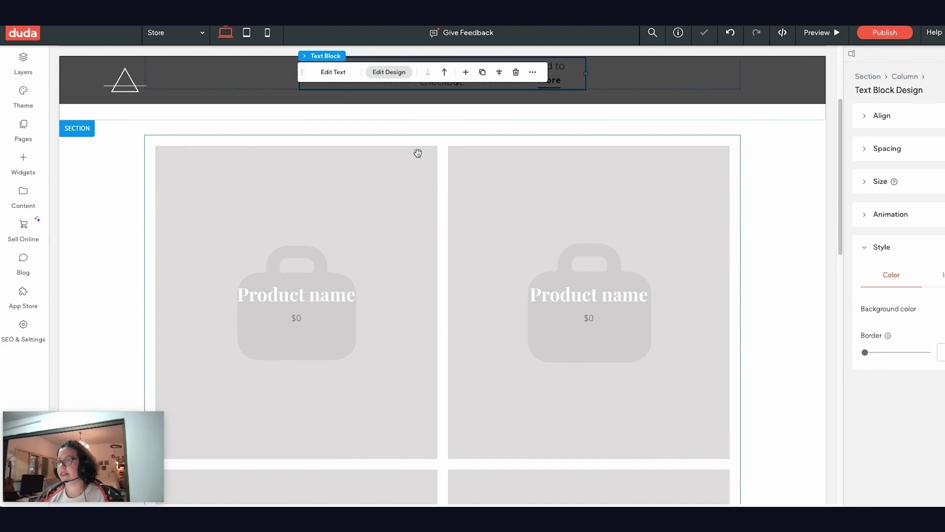
{"action": "scroll", "coordinate": [447, 312], "scroll_direction": "down", "scroll_amount": 8}
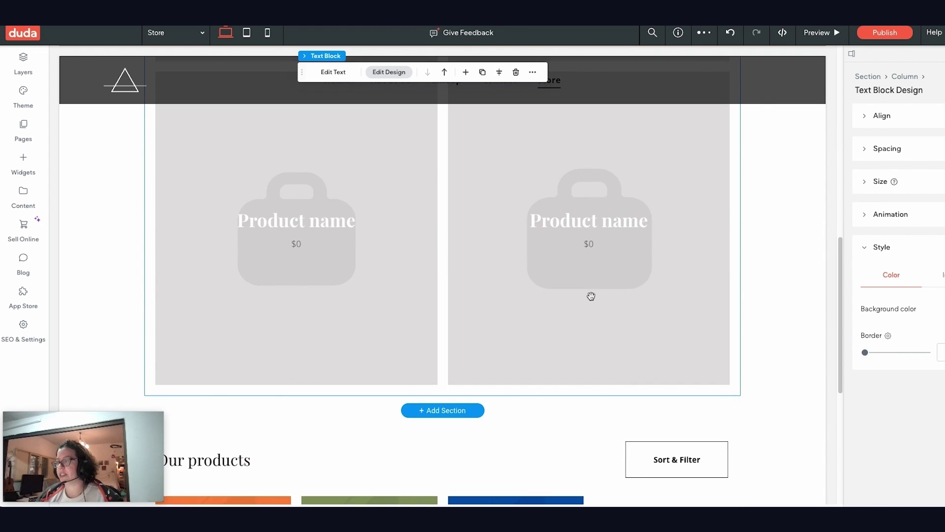
{"action": "scroll", "coordinate": [669, 259], "scroll_direction": "up", "scroll_amount": 4}
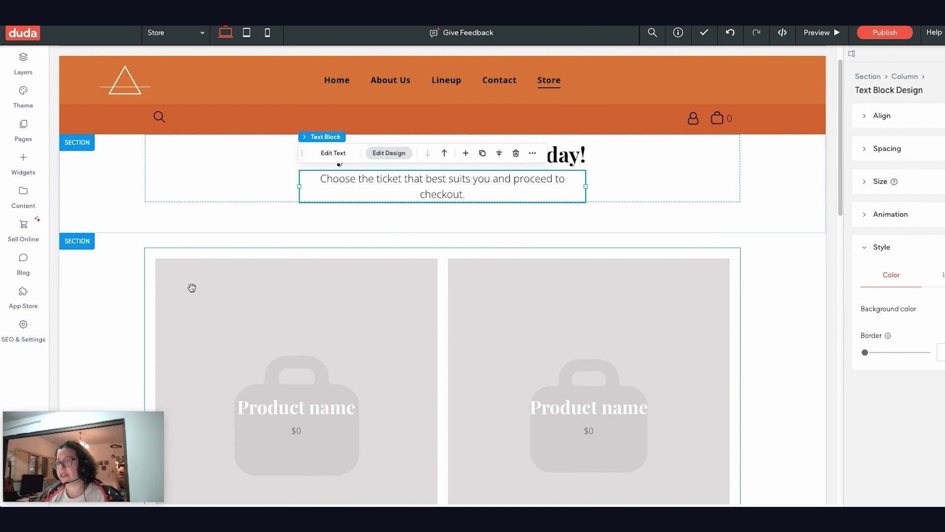
{"action": "scroll", "coordinate": [178, 305], "scroll_direction": "down", "scroll_amount": 3}
{"action": "scroll", "coordinate": [174, 316], "scroll_direction": "down", "scroll_amount": 4}
{"action": "scroll", "coordinate": [650, 309], "scroll_direction": "up", "scroll_amount": 5}
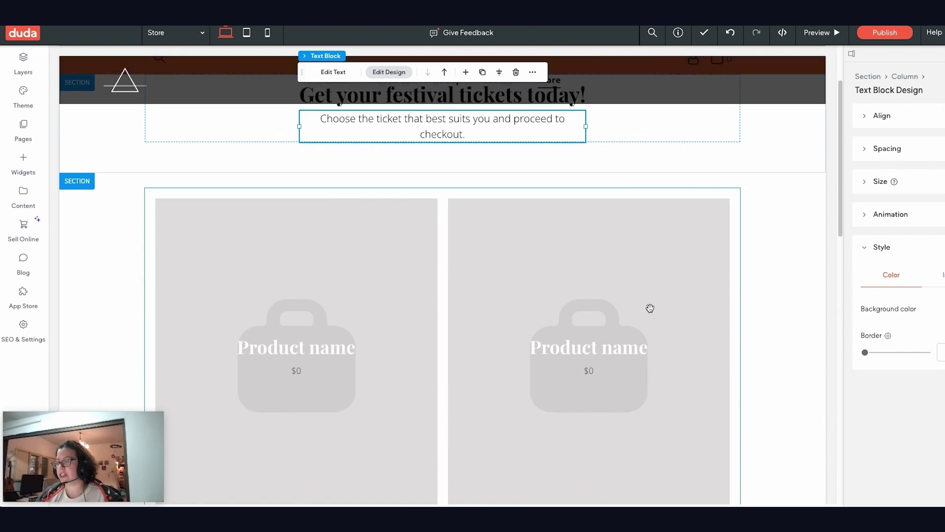
{"action": "left_click", "coordinate": [90, 190]}
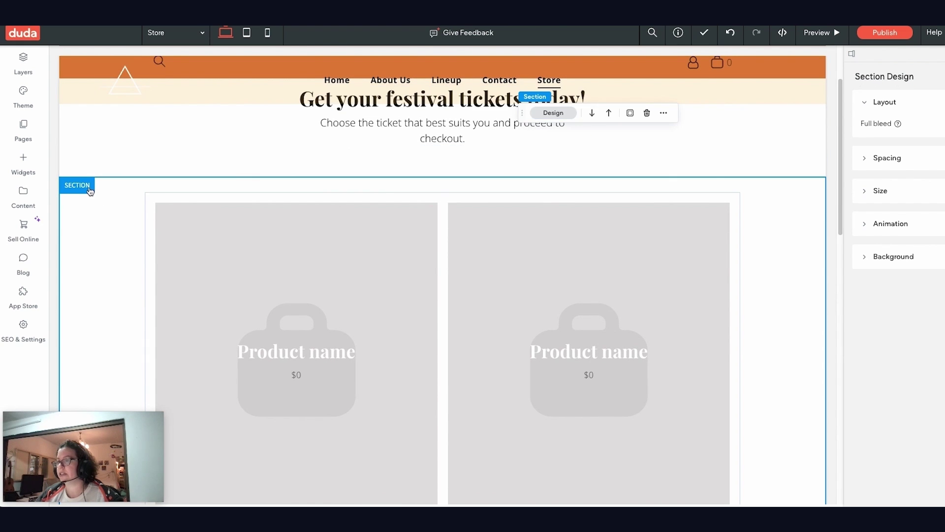
{"action": "left_click", "coordinate": [647, 112]}
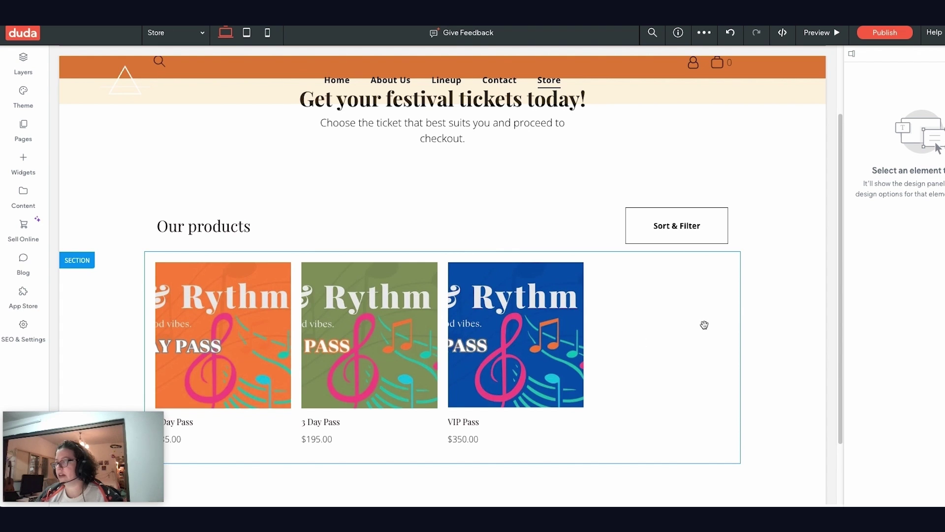
Select the Product Gallery holding the three ticket passes to adjust its layout.
{"action": "scroll", "coordinate": [249, 389], "scroll_direction": "down", "scroll_amount": 1}
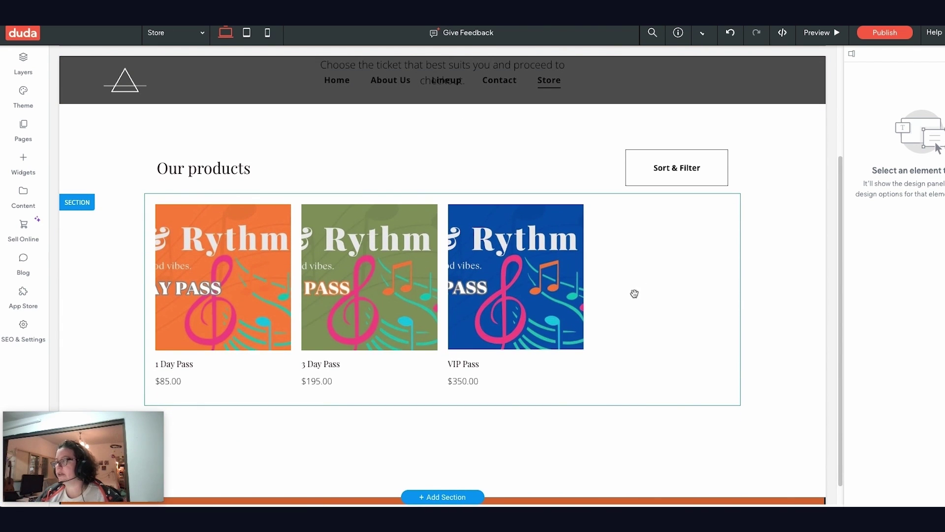
{"action": "left_click", "coordinate": [647, 303]}
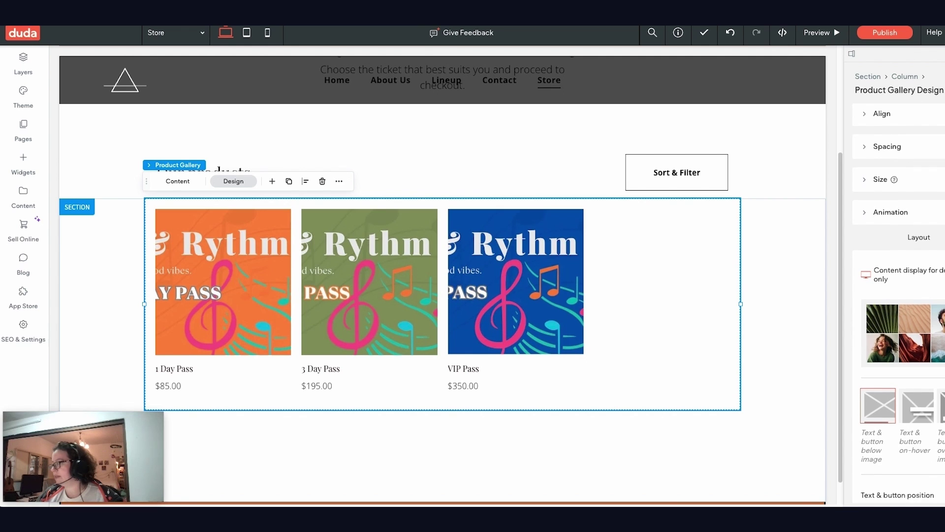
{"action": "scroll", "coordinate": [898, 295], "scroll_direction": "down", "scroll_amount": 1}
{"action": "scroll", "coordinate": [689, 301], "scroll_direction": "down", "scroll_amount": 1}
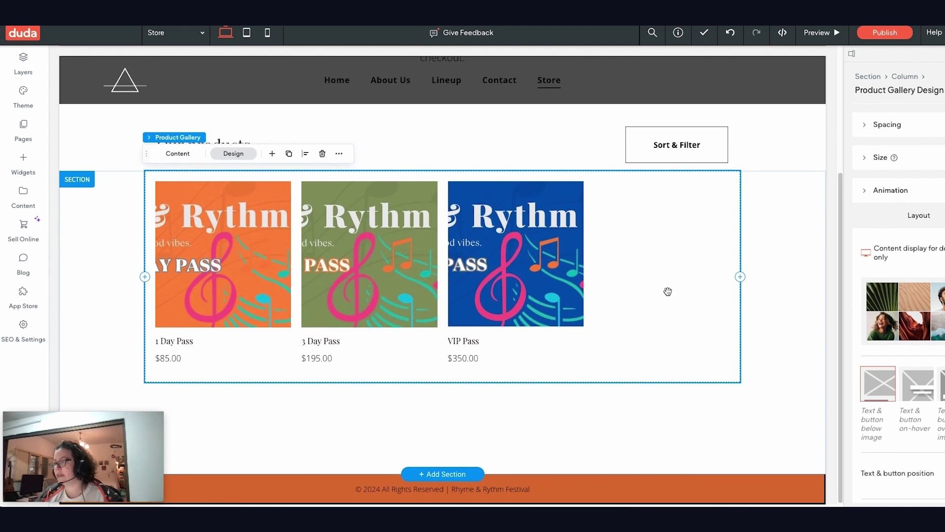
{"action": "scroll", "coordinate": [898, 296], "scroll_direction": "down", "scroll_amount": 3}
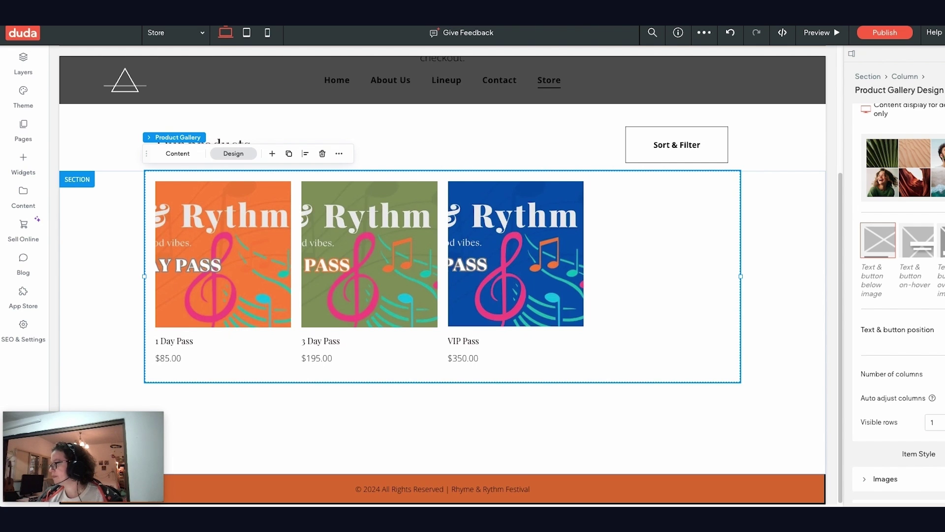
{"action": "left_click", "coordinate": [689, 406]}
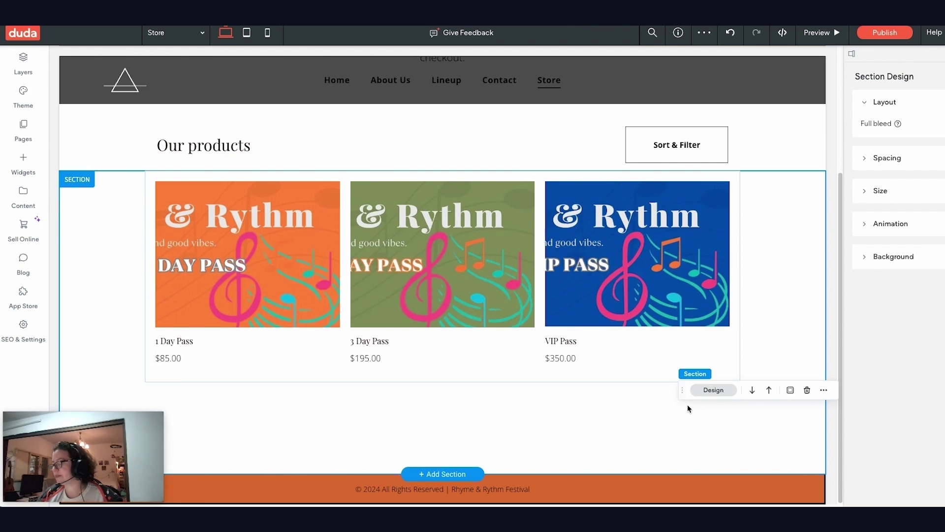
{"action": "left_click", "coordinate": [460, 334]}
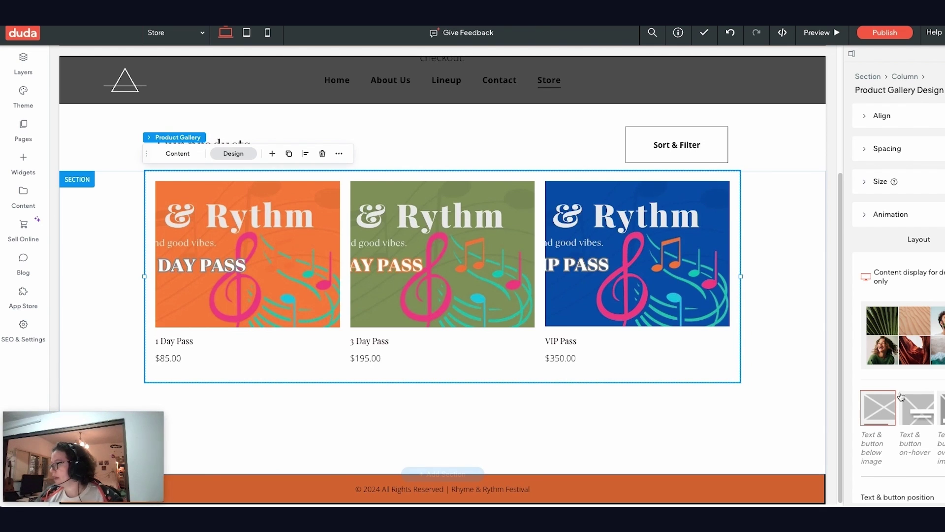
{"action": "scroll", "coordinate": [899, 295], "scroll_direction": "down", "scroll_amount": 6}
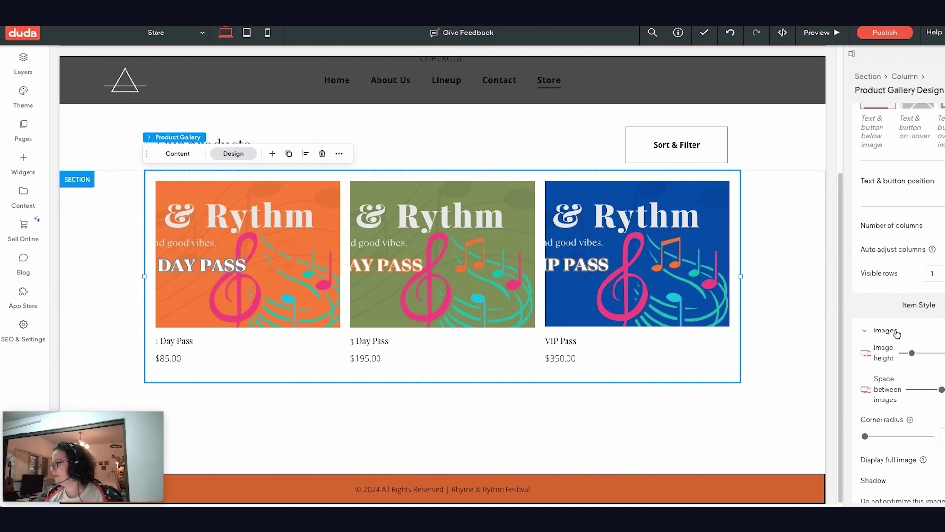
{"action": "scroll", "coordinate": [899, 303], "scroll_direction": "down", "scroll_amount": 3}
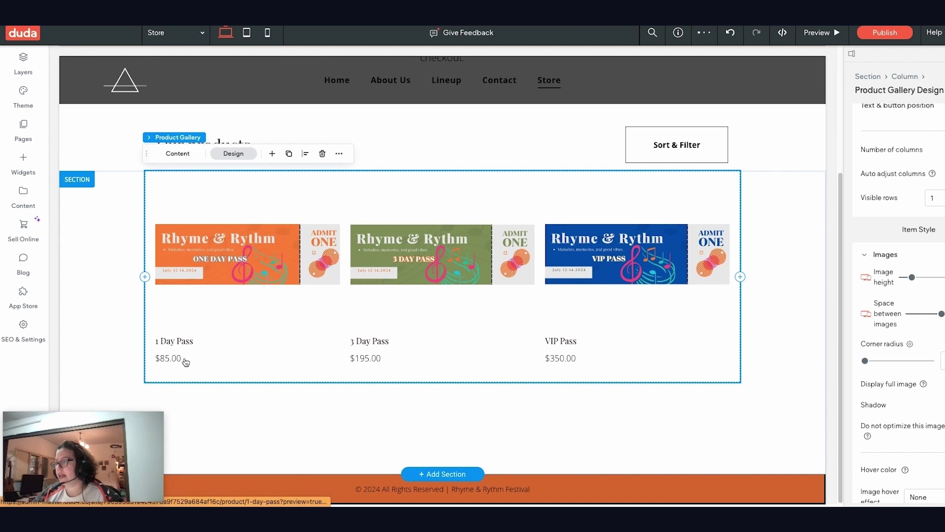
Show full ticket images and stretch the product gallery across the full section width.
{"action": "left_click", "coordinate": [784, 280]}
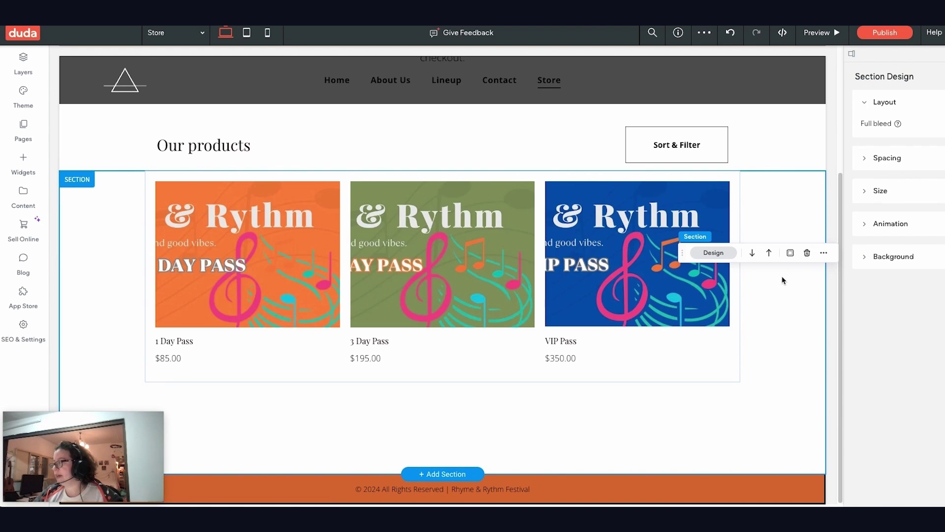
{"action": "left_click", "coordinate": [667, 359]}
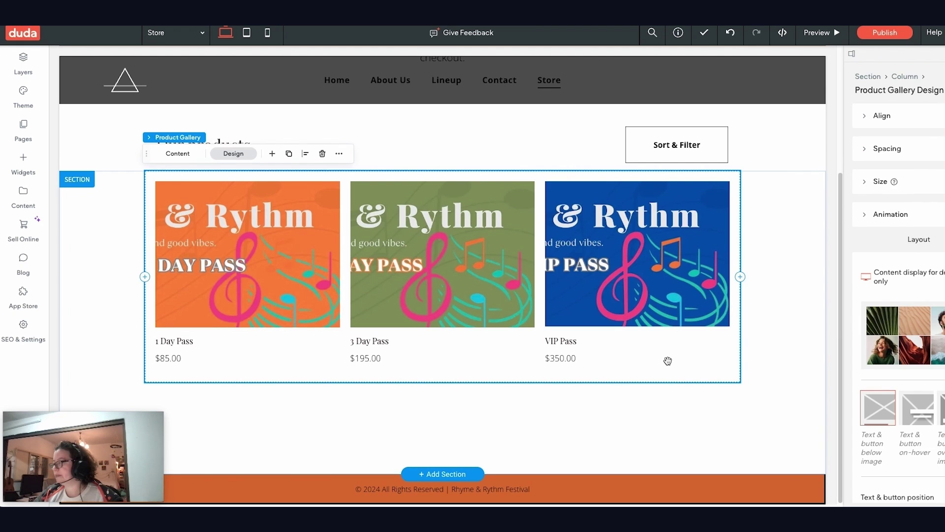
{"action": "left_click", "coordinate": [781, 265]}
{"action": "left_click", "coordinate": [689, 345]}
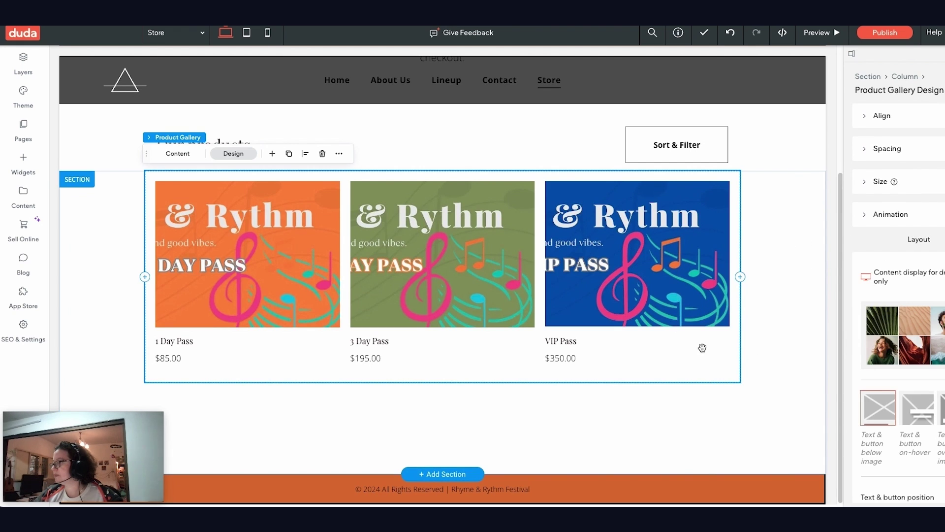
{"action": "scroll", "coordinate": [922, 373], "scroll_direction": "down", "scroll_amount": 5}
{"action": "scroll", "coordinate": [899, 295], "scroll_direction": "down", "scroll_amount": 3}
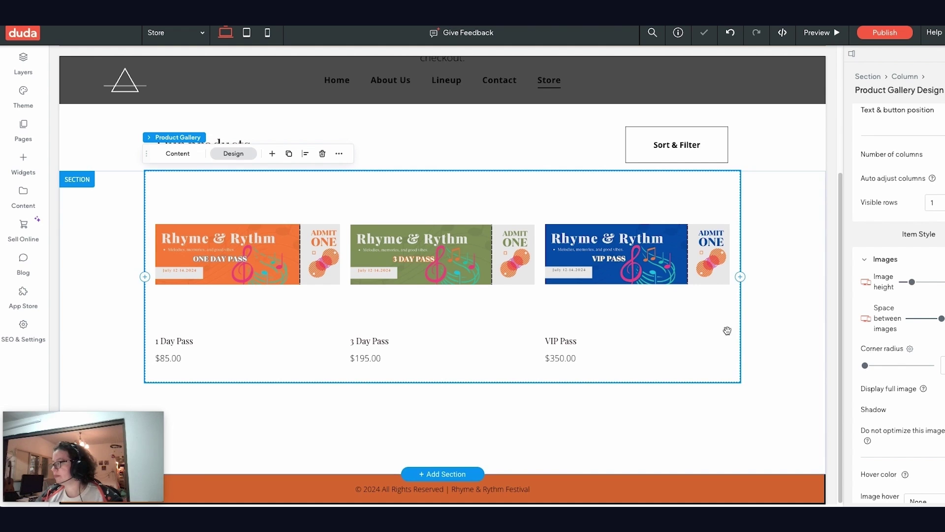
{"action": "left_click", "coordinate": [778, 323]}
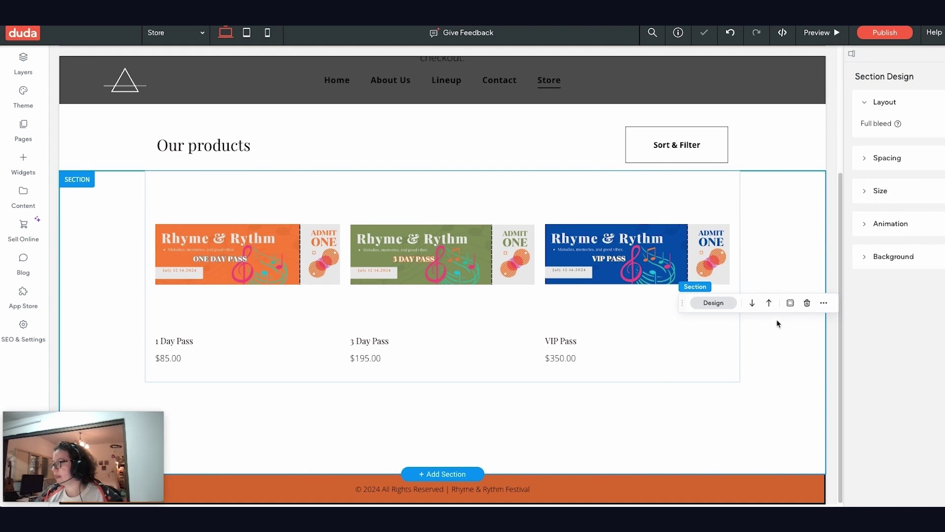
{"action": "left_click", "coordinate": [779, 233]}
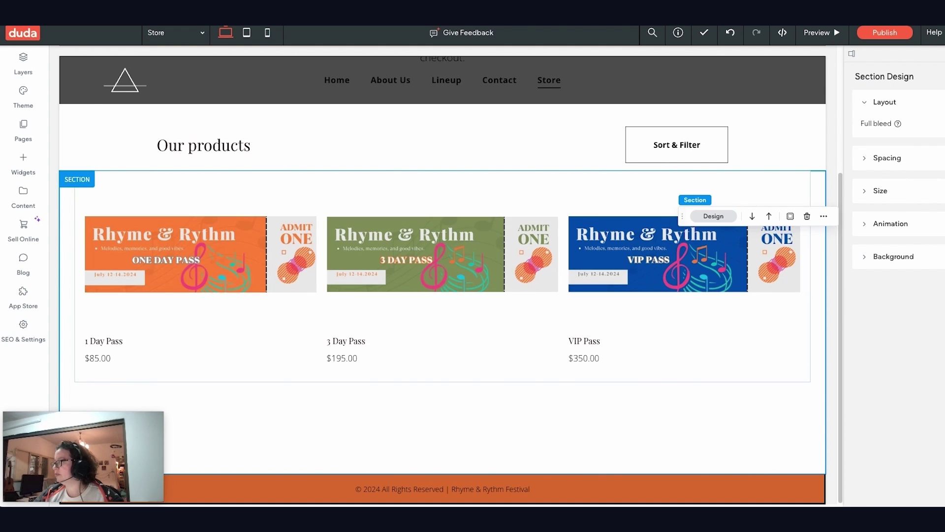
Make the gallery's ticket titles bold at size 24, centred under each image.
{"action": "left_click", "coordinate": [194, 344]}
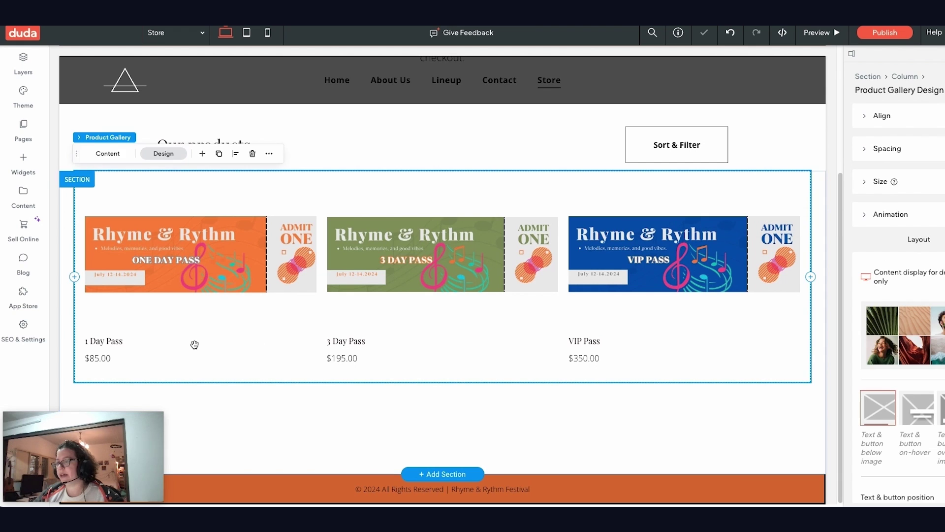
{"action": "scroll", "coordinate": [886, 398], "scroll_direction": "down", "scroll_amount": 5}
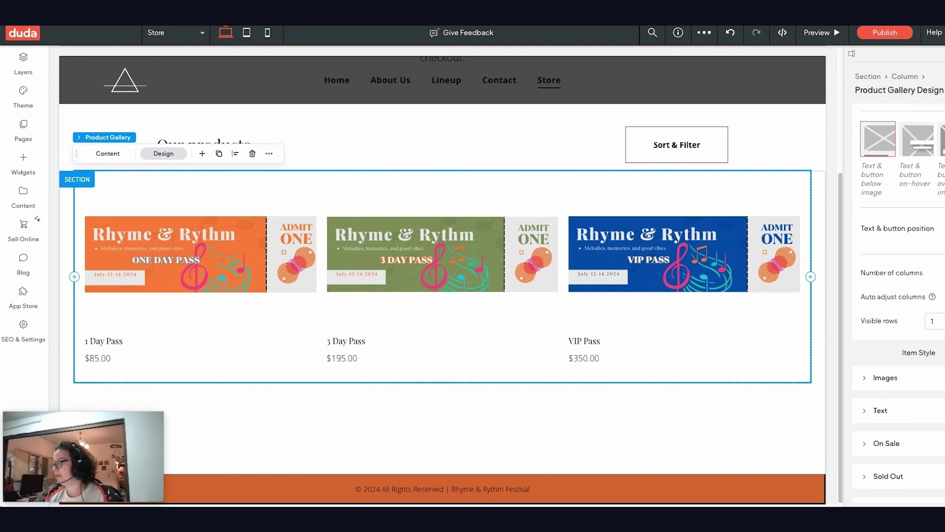
{"action": "left_click", "coordinate": [881, 399]}
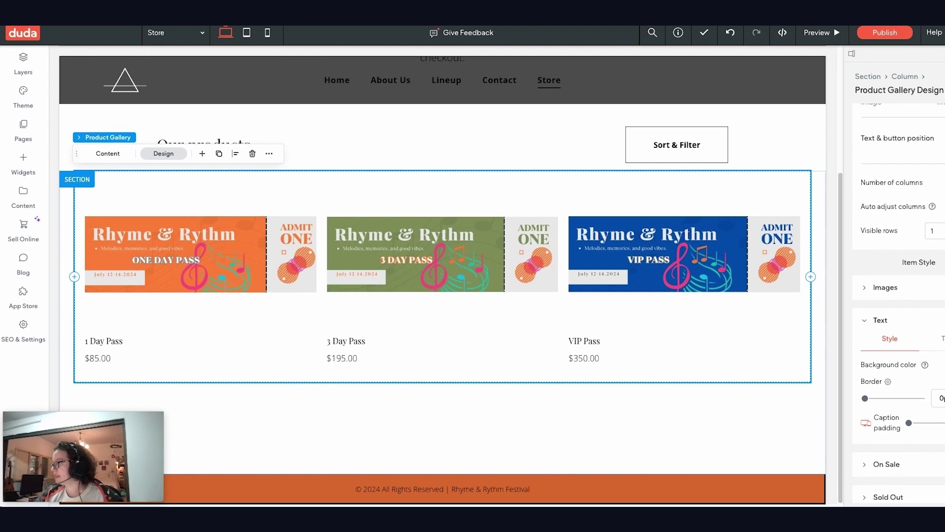
{"action": "left_click", "coordinate": [941, 338]}
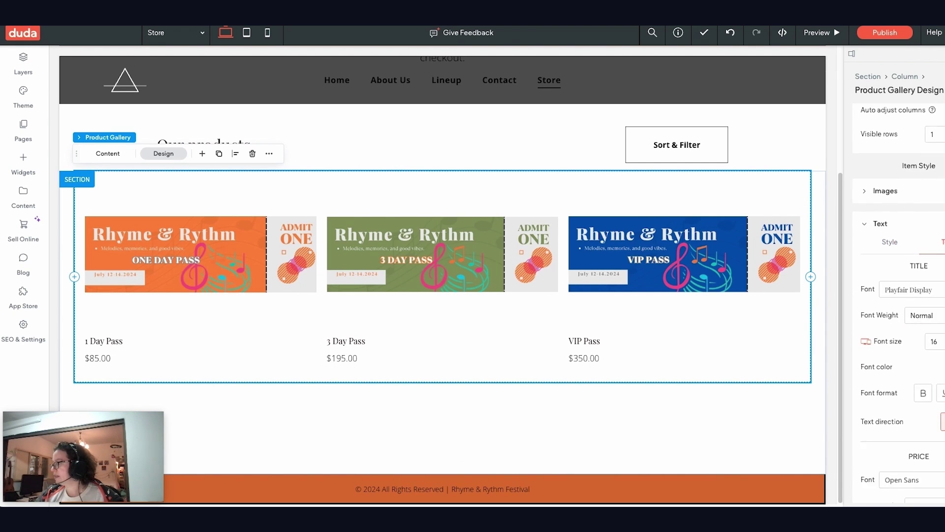
{"action": "left_click", "coordinate": [924, 392]}
{"action": "left_click", "coordinate": [935, 339]}
{"action": "left_click", "coordinate": [942, 389]}
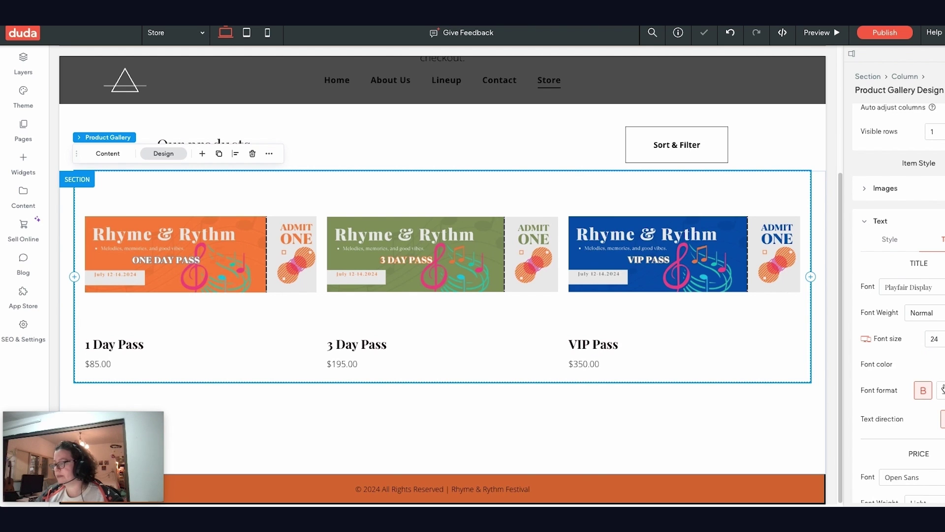
{"action": "scroll", "coordinate": [942, 375], "scroll_direction": "up", "scroll_amount": 8}
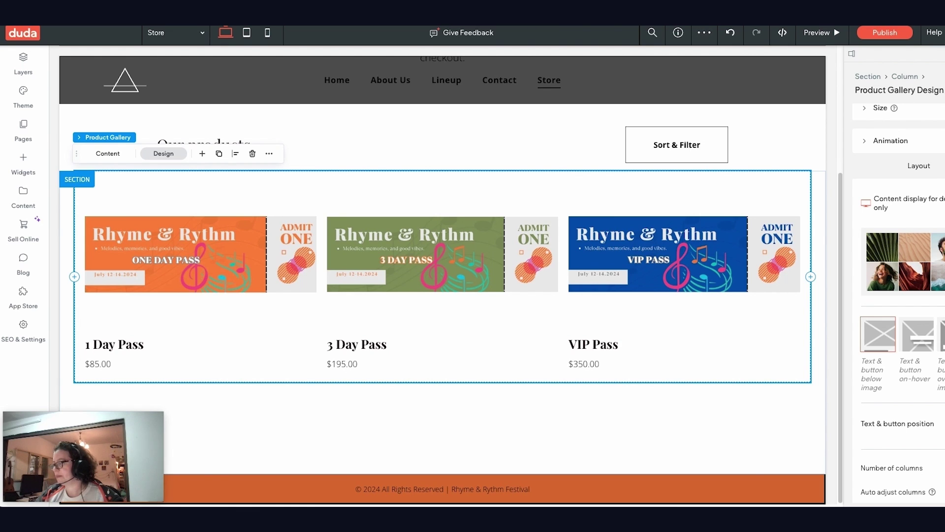
{"action": "left_click", "coordinate": [692, 435]}
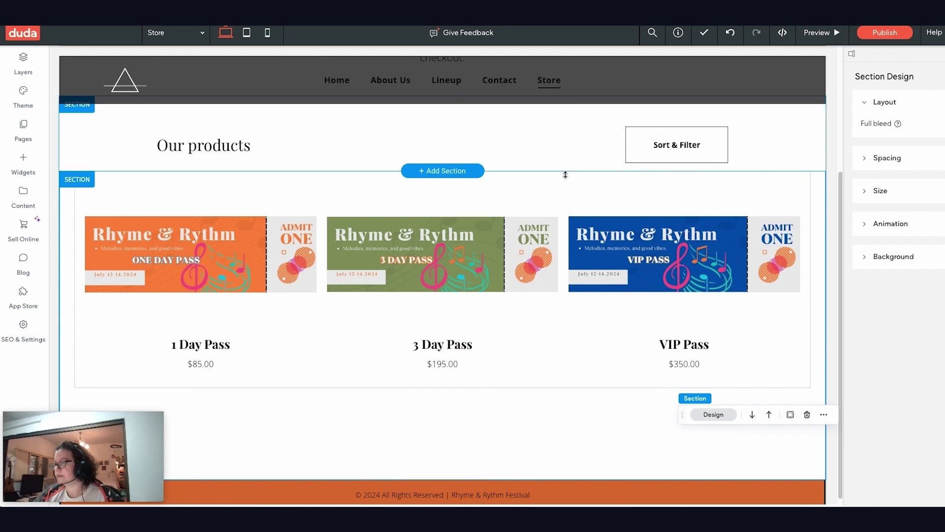
Select the orange search-and-cart section at the top of the Store page.
{"action": "scroll", "coordinate": [564, 359], "scroll_direction": "down", "scroll_amount": 1}
{"action": "scroll", "coordinate": [564, 359], "scroll_direction": "up", "scroll_amount": 4}
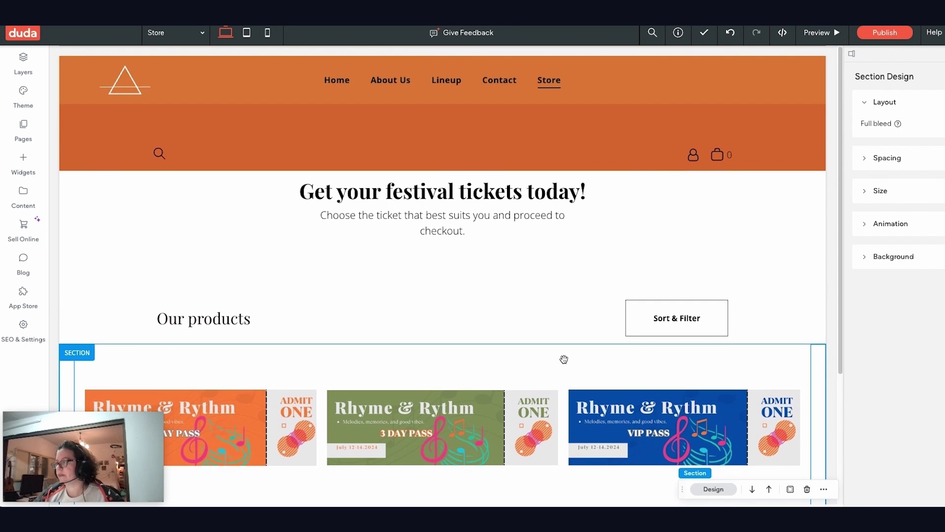
{"action": "left_click", "coordinate": [84, 154]}
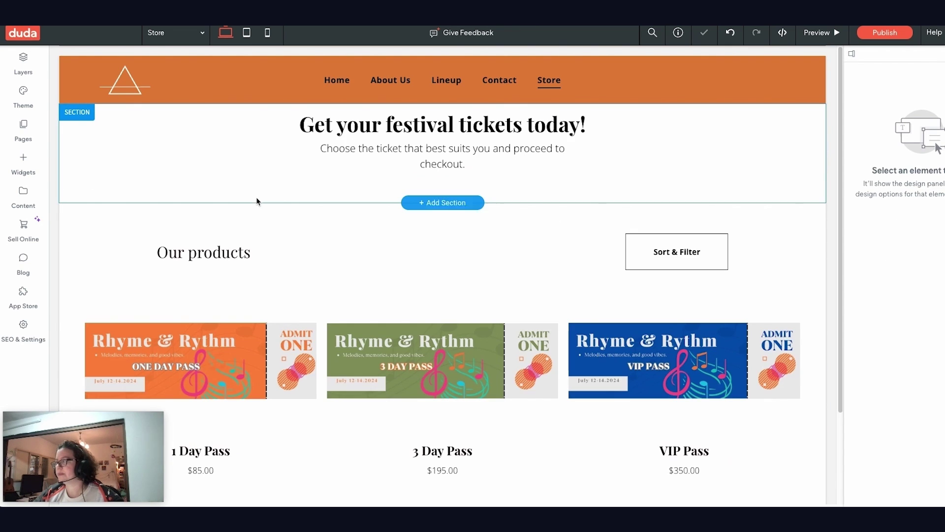
Delete the orange search bar and open the heading section's spacing for 50 px top padding.
{"action": "left_click", "coordinate": [256, 196]}
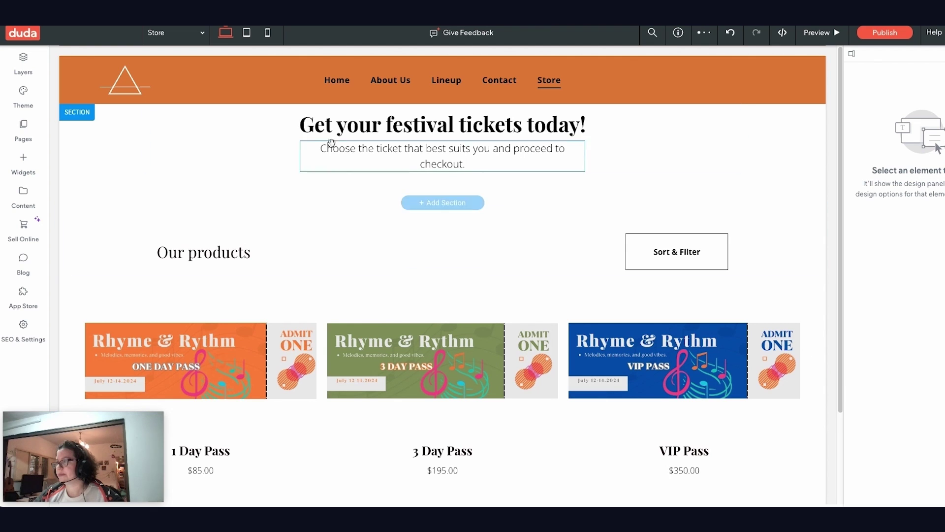
{"action": "left_click", "coordinate": [76, 144]}
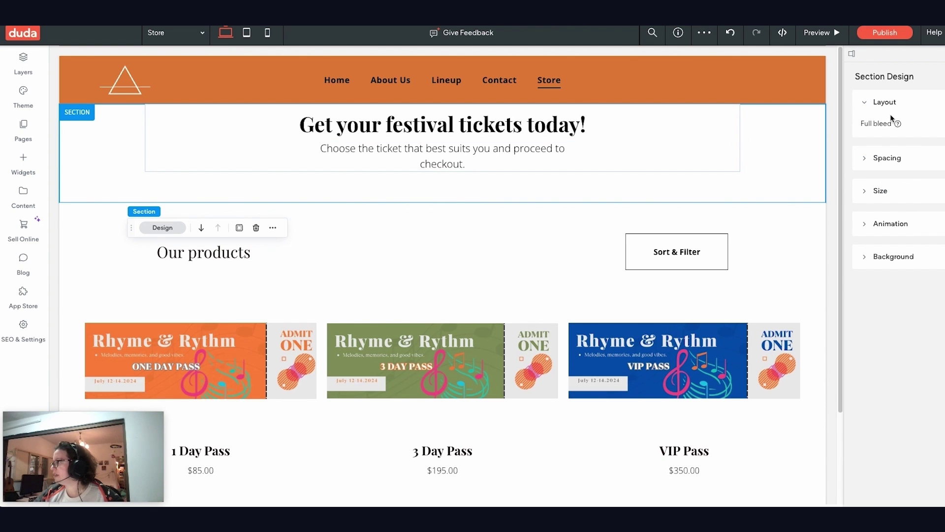
{"action": "left_click", "coordinate": [898, 157]}
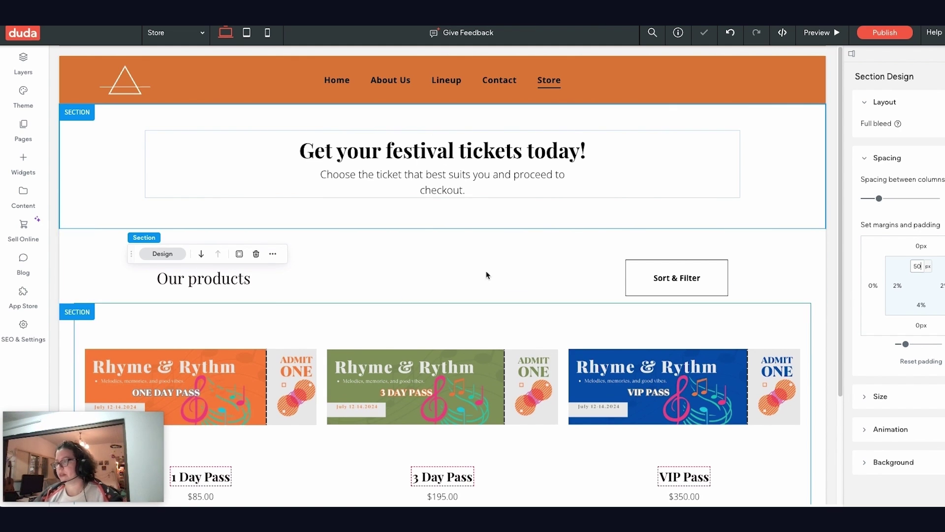
Change the 'Our products' heading above the passes to 'Our tickets'.
{"action": "double_click", "coordinate": [241, 280]}
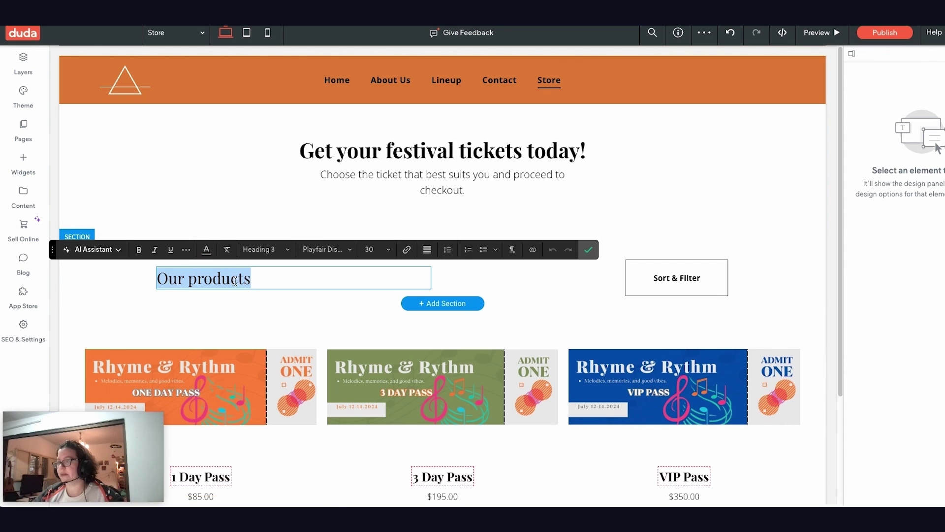
{"action": "left_click_drag", "start_coordinate": [261, 278], "coordinate": [191, 278]}
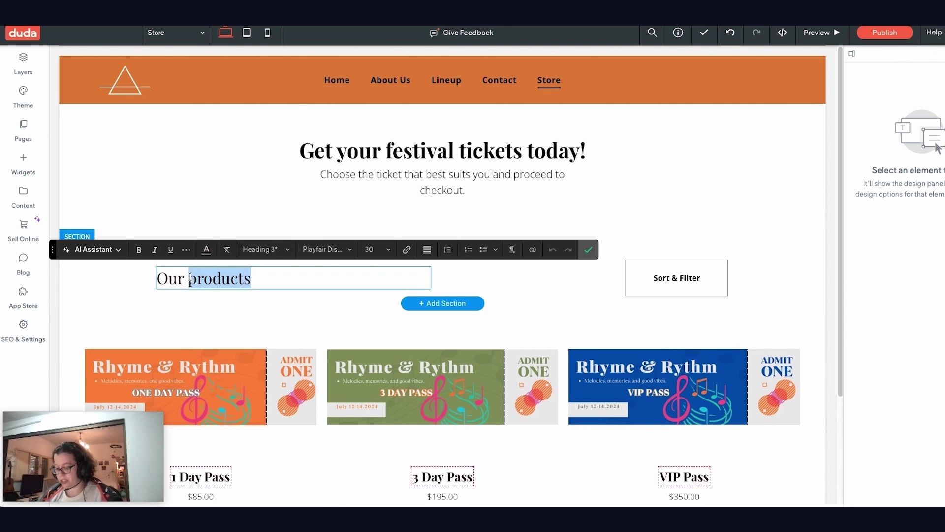
{"action": "type", "text": "ticke"}
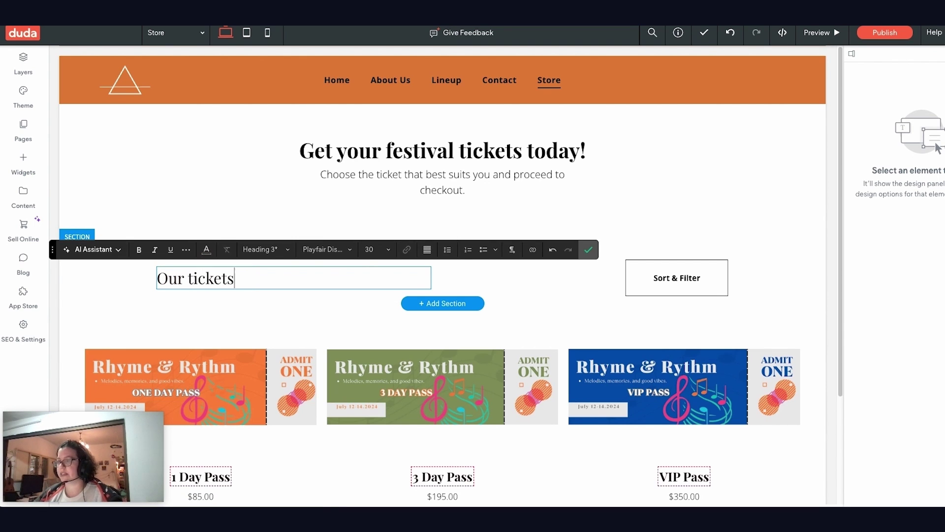
{"action": "left_click", "coordinate": [588, 250]}
{"action": "scroll", "coordinate": [622, 230], "scroll_direction": "down", "scroll_amount": 3}
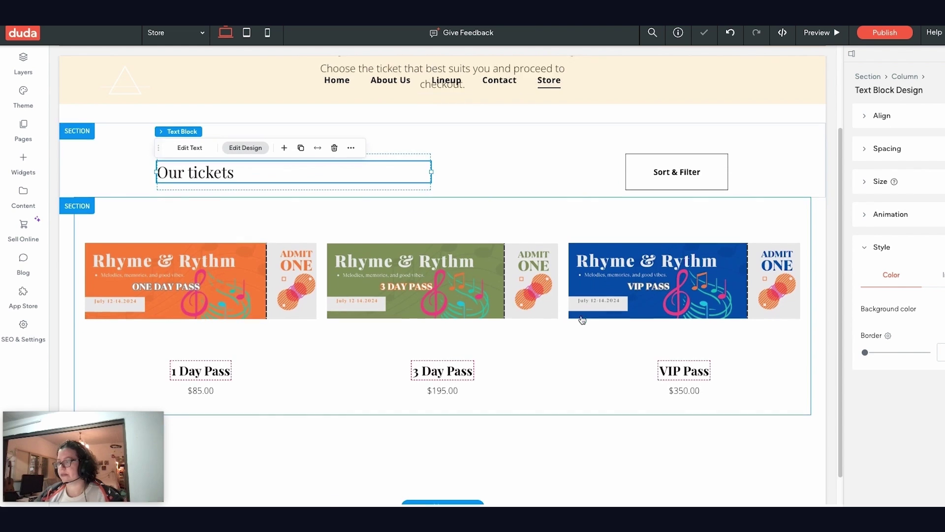
{"action": "scroll", "coordinate": [606, 323], "scroll_direction": "up", "scroll_amount": 3}
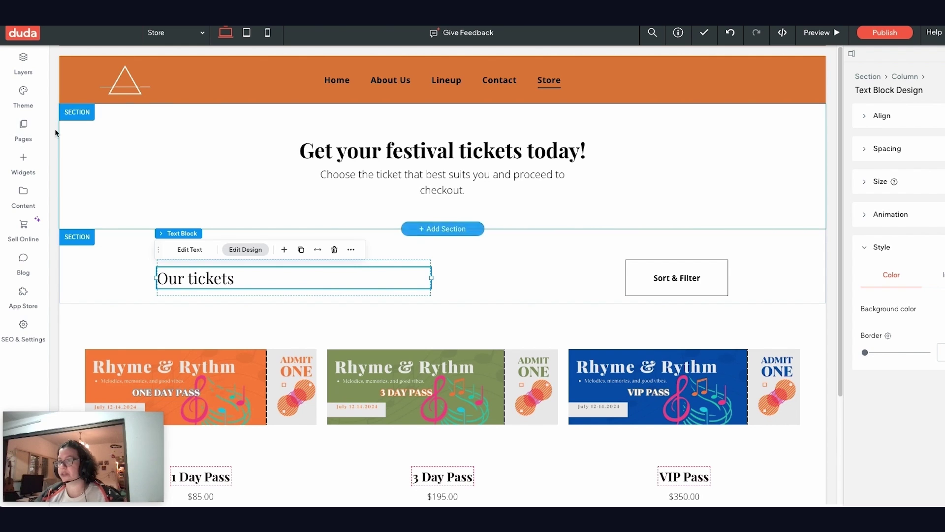
Rename the Store page to Tickets and move it to second place, right after Home.
{"action": "left_click", "coordinate": [30, 131]}
{"action": "left_click", "coordinate": [205, 283]}
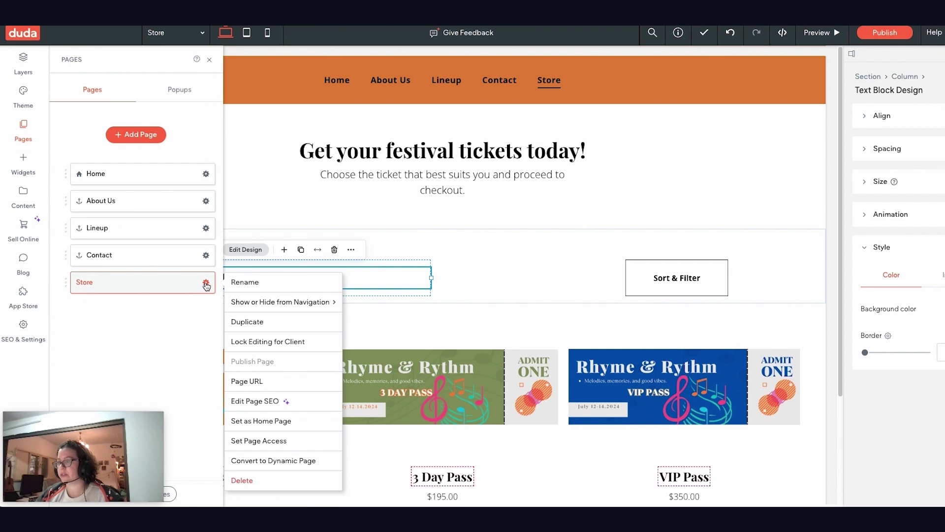
{"action": "left_click", "coordinate": [268, 281]}
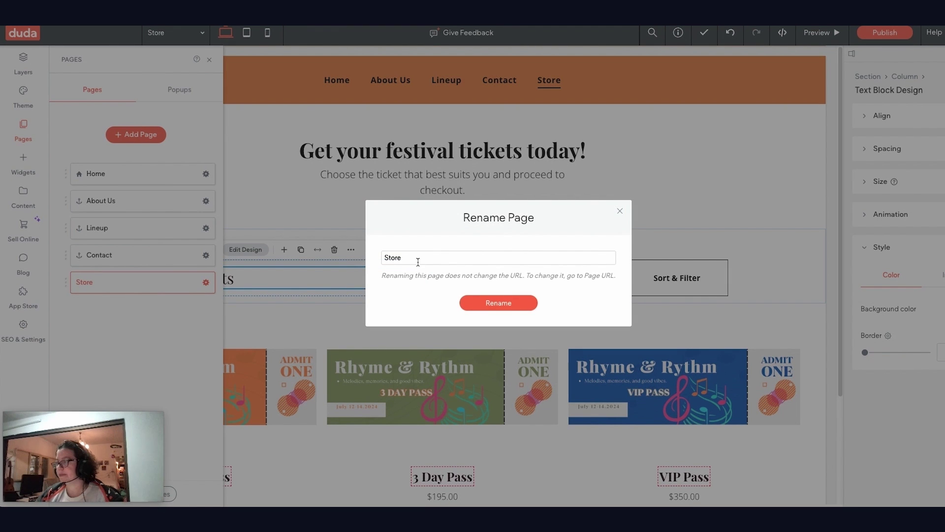
{"action": "type", "text": "Tickets"}
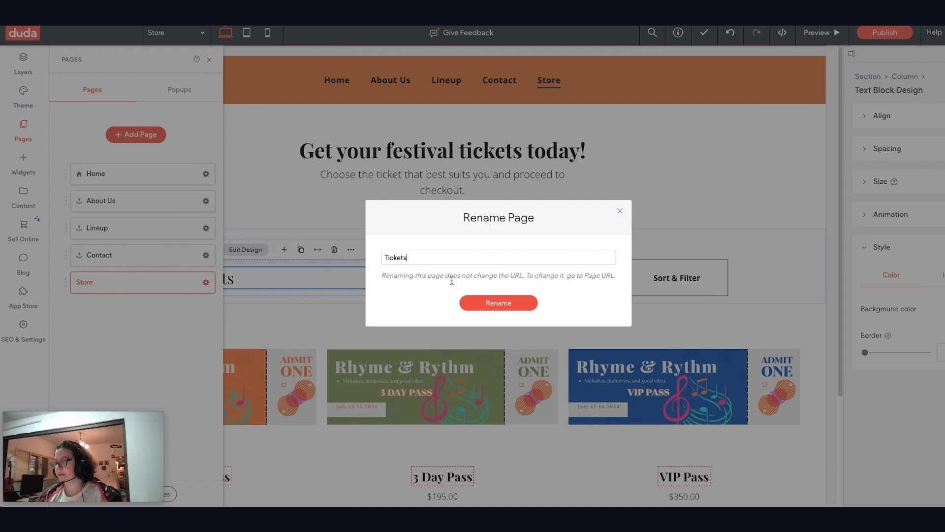
{"action": "left_click", "coordinate": [485, 304]}
{"action": "left_click", "coordinate": [484, 304]}
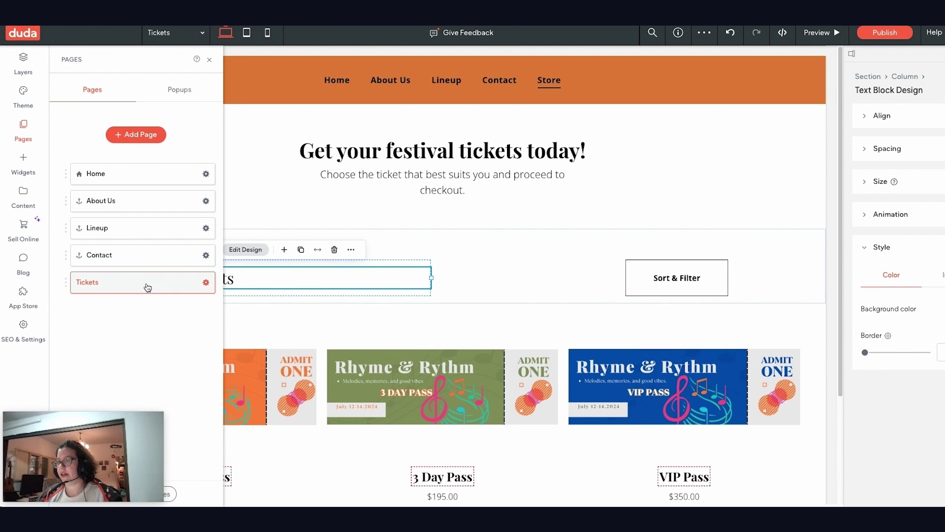
{"action": "left_click_drag", "start_coordinate": [148, 287], "coordinate": [148, 200]}
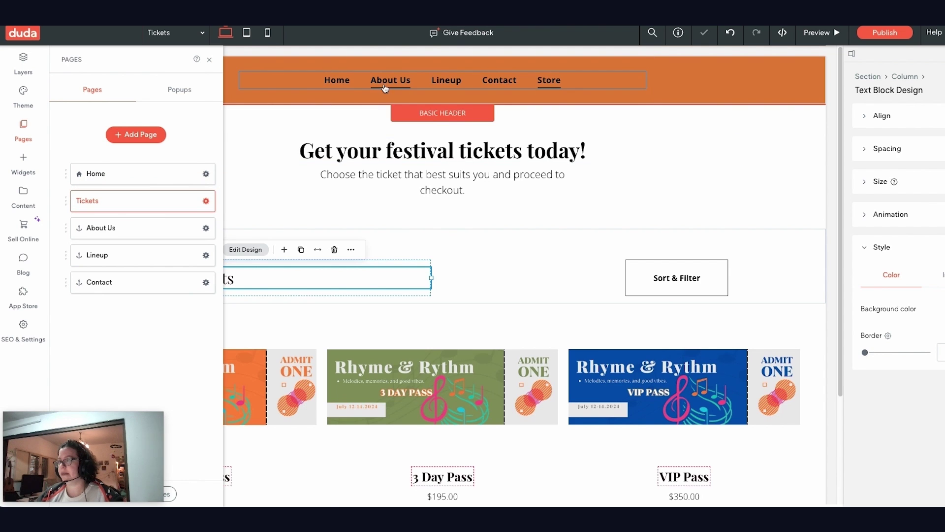
Switch to the Home page and link the GET YOUR TICKETS NOW button to the Tickets page.
{"action": "left_click", "coordinate": [209, 63]}
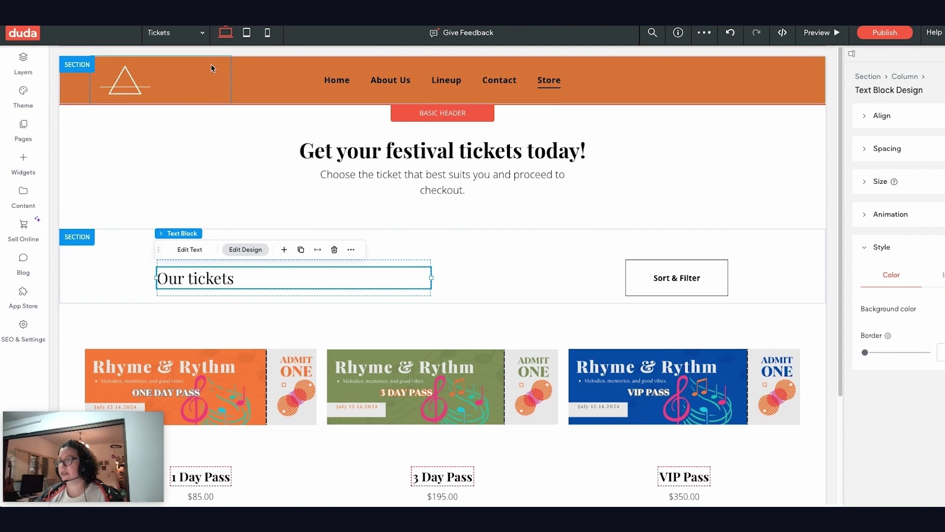
{"action": "left_click", "coordinate": [164, 32]}
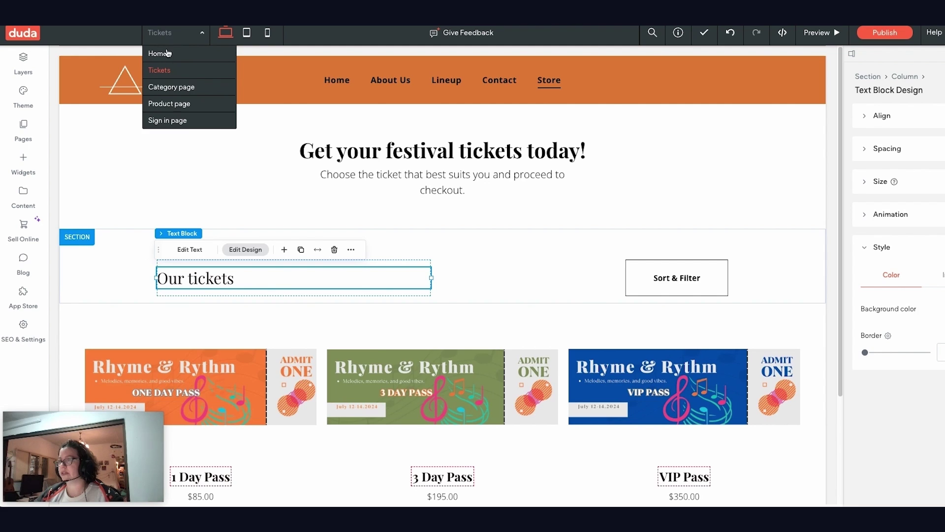
{"action": "left_click", "coordinate": [157, 54]}
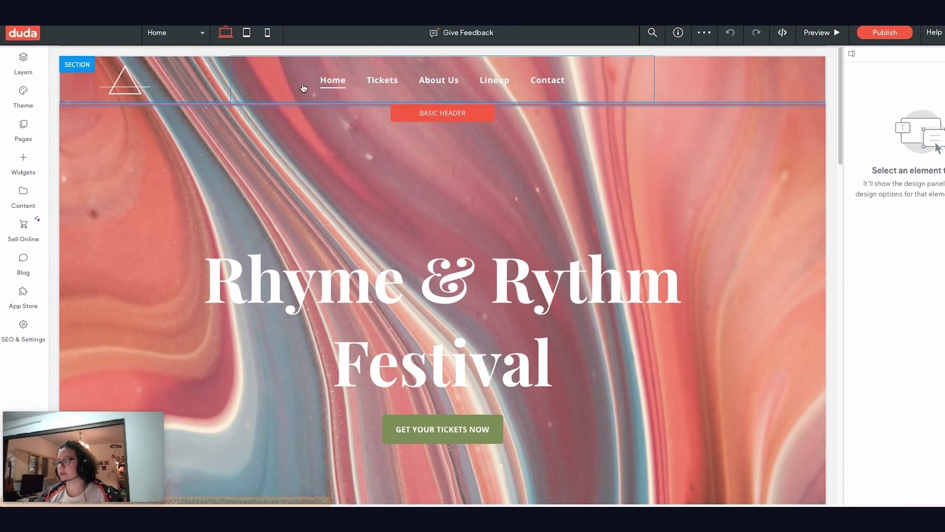
{"action": "scroll", "coordinate": [343, 92], "scroll_direction": "down", "scroll_amount": 2}
{"action": "left_click", "coordinate": [461, 351]}
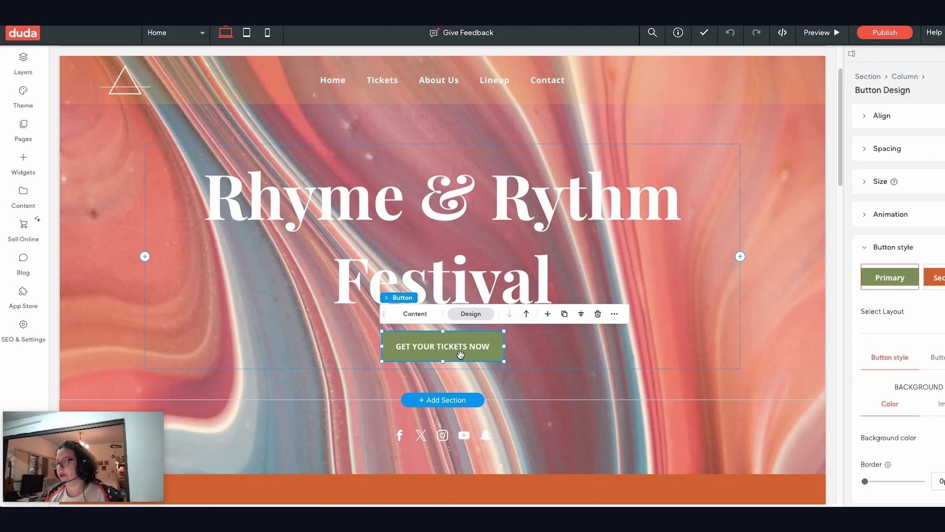
{"action": "left_click", "coordinate": [411, 315]}
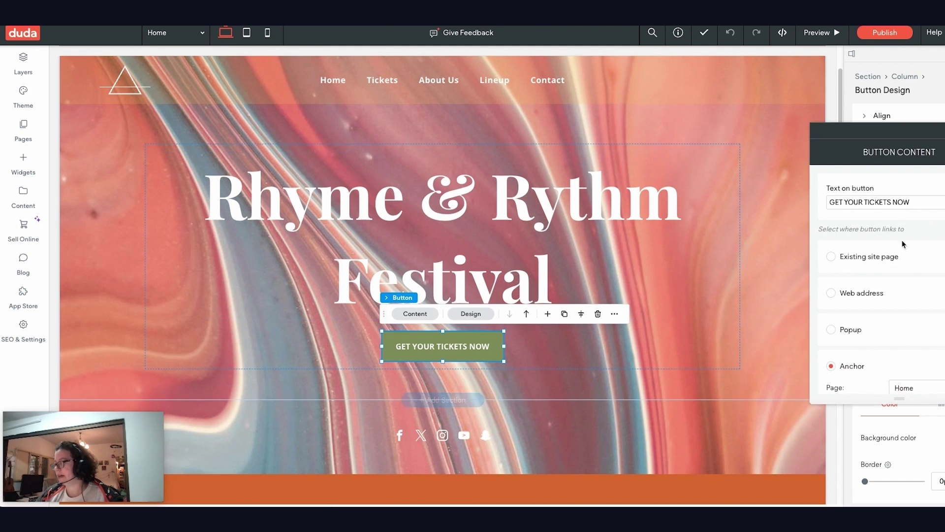
{"action": "left_click", "coordinate": [880, 256]}
{"action": "left_click", "coordinate": [879, 277]}
{"action": "left_click", "coordinate": [867, 310]}
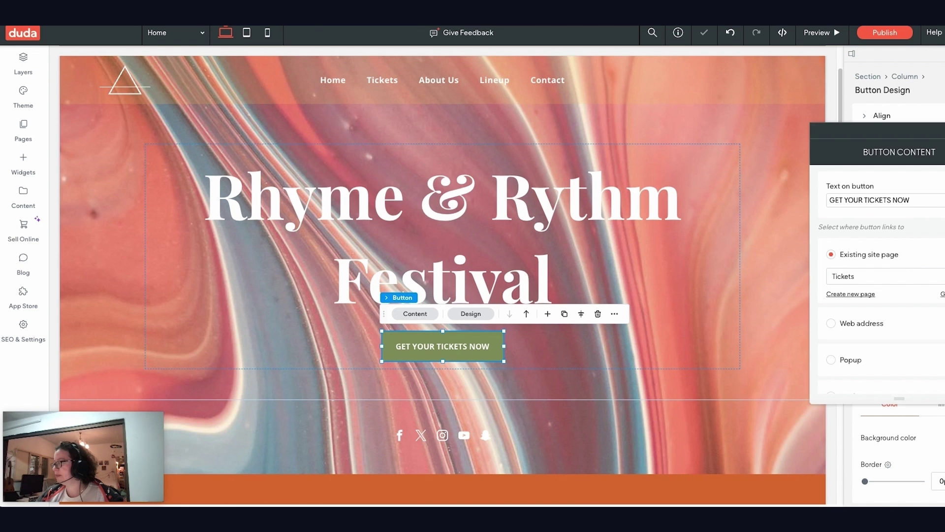
{"action": "left_click", "coordinate": [471, 314]}
Link the Join the Adventure and Explore More buttons to the Tickets page.
{"action": "scroll", "coordinate": [541, 330], "scroll_direction": "down", "scroll_amount": 10}
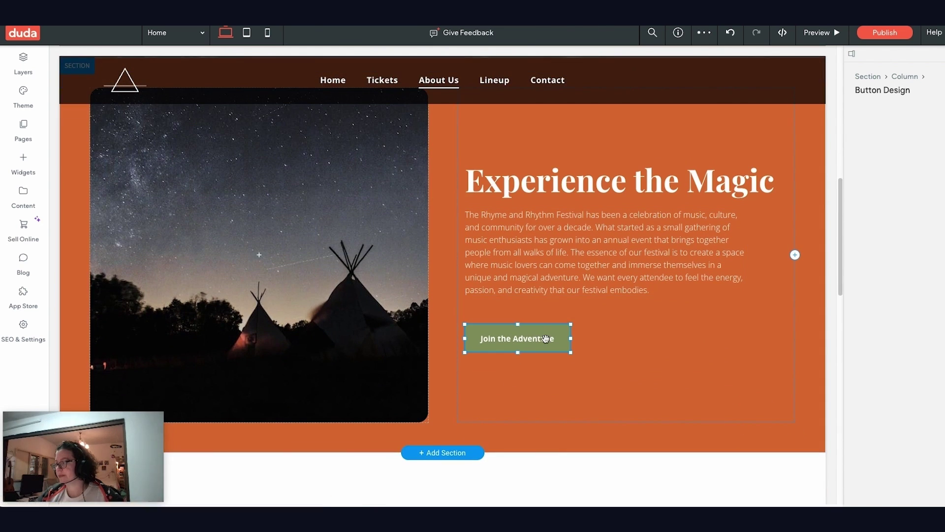
{"action": "left_click", "coordinate": [498, 306]}
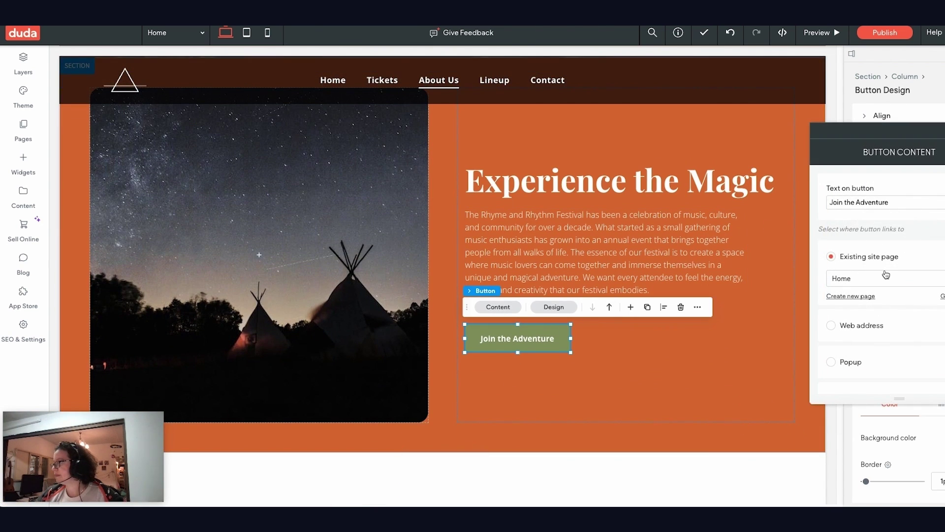
{"action": "left_click", "coordinate": [886, 278]}
{"action": "left_click", "coordinate": [886, 309]}
{"action": "left_click", "coordinate": [793, 253]}
{"action": "scroll", "coordinate": [492, 386], "scroll_direction": "down", "scroll_amount": 10}
{"action": "scroll", "coordinate": [250, 382], "scroll_direction": "down", "scroll_amount": 2}
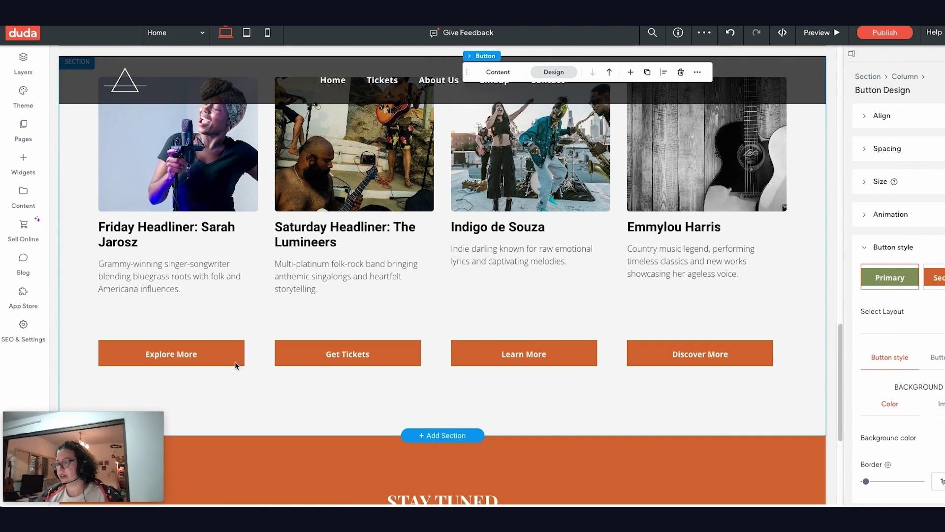
{"action": "left_click", "coordinate": [229, 358]}
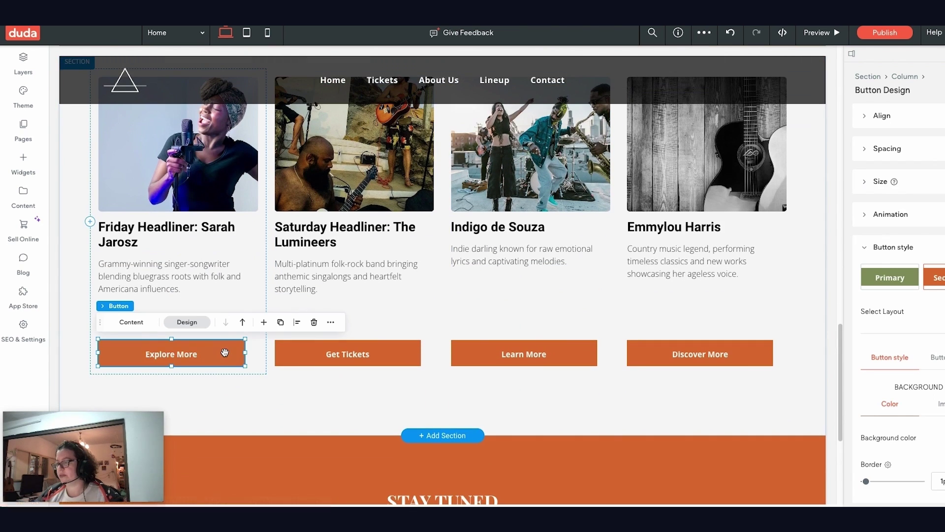
{"action": "left_click", "coordinate": [131, 322]}
{"action": "left_click", "coordinate": [889, 278]}
{"action": "left_click", "coordinate": [866, 311]}
Link the Get Tickets button to the Tickets page.
{"action": "left_click", "coordinate": [389, 352]}
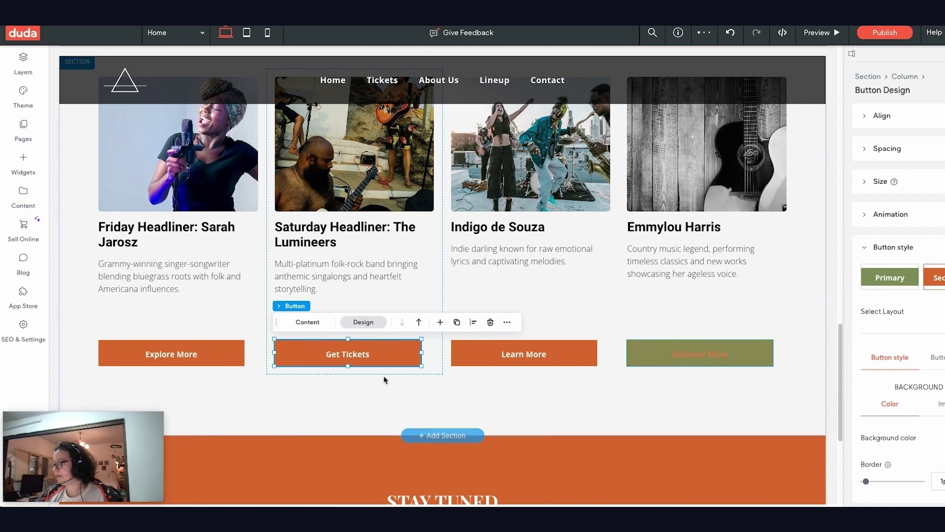
{"action": "left_click", "coordinate": [306, 325]}
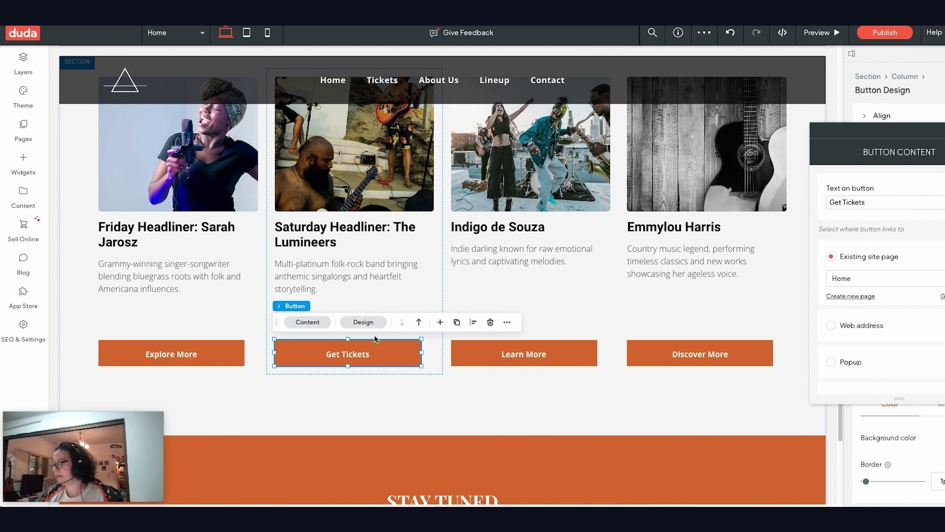
{"action": "left_click", "coordinate": [895, 285]}
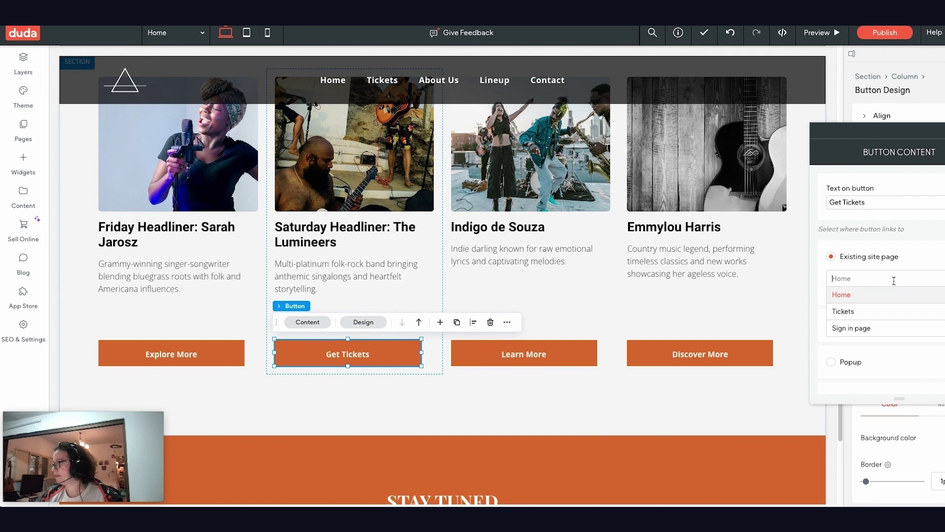
{"action": "left_click", "coordinate": [876, 312]}
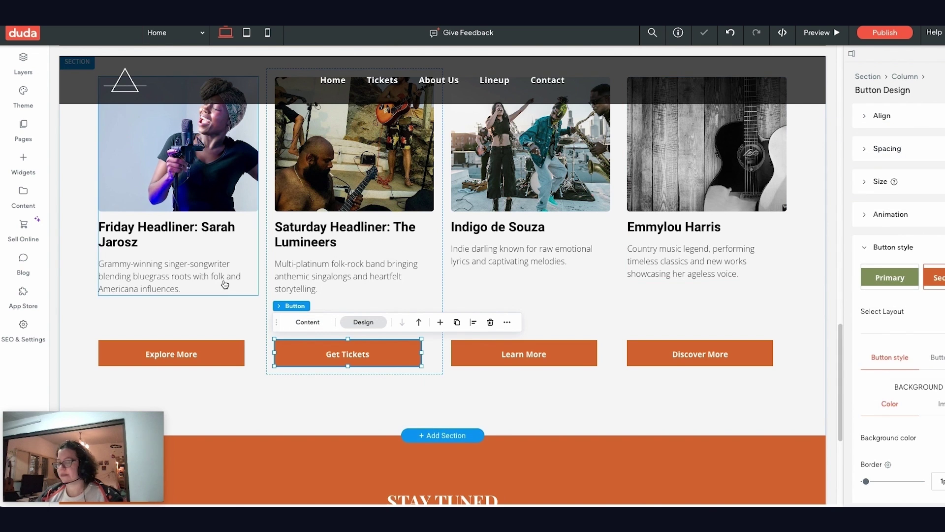
{"action": "scroll", "coordinate": [225, 280], "scroll_direction": "up", "scroll_amount": 10}
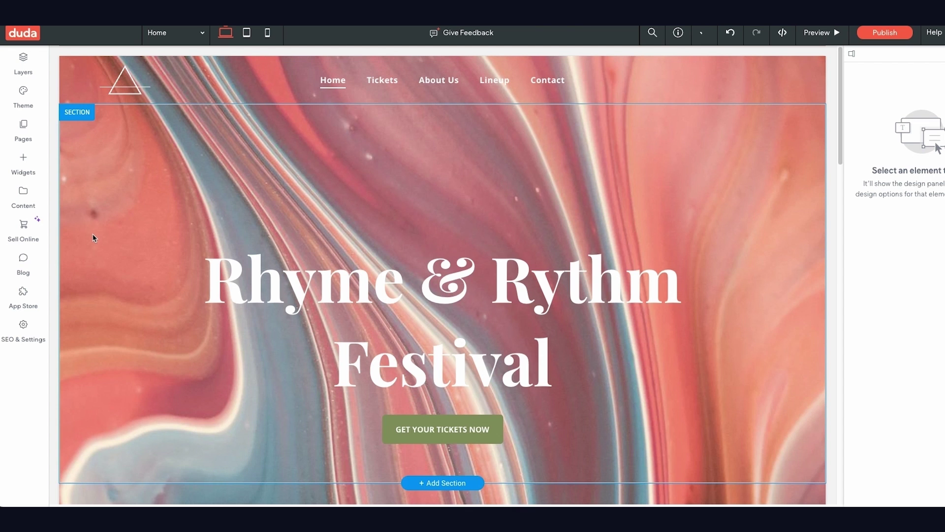
{"action": "left_click", "coordinate": [25, 226]}
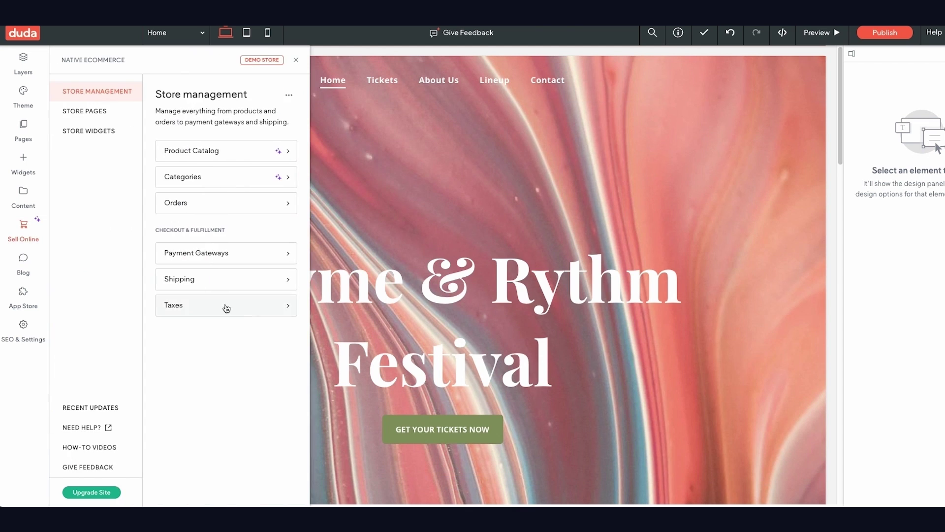
{"action": "left_click", "coordinate": [245, 259]}
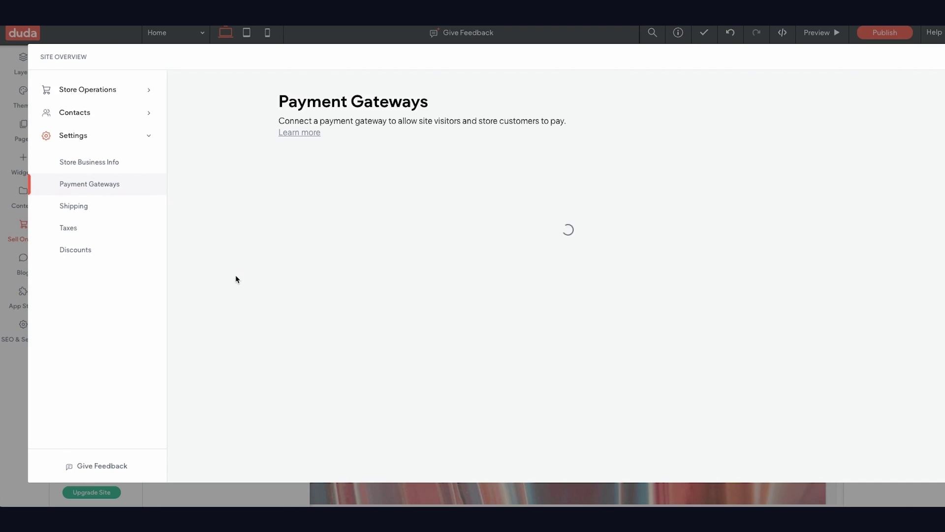
{"action": "scroll", "coordinate": [426, 274], "scroll_direction": "down", "scroll_amount": 1}
{"action": "scroll", "coordinate": [426, 274], "scroll_direction": "down", "scroll_amount": 5}
{"action": "scroll", "coordinate": [547, 315], "scroll_direction": "up", "scroll_amount": 5}
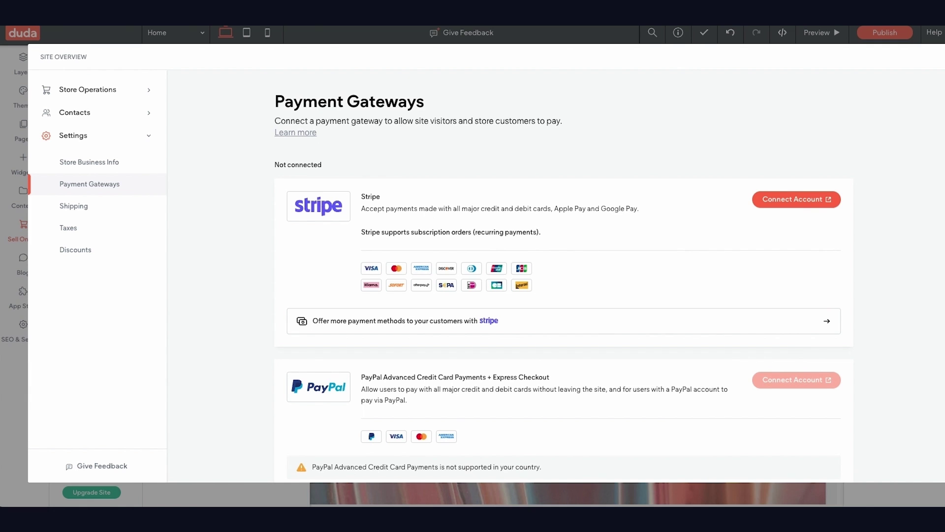
{"action": "key", "text": "Escape"}
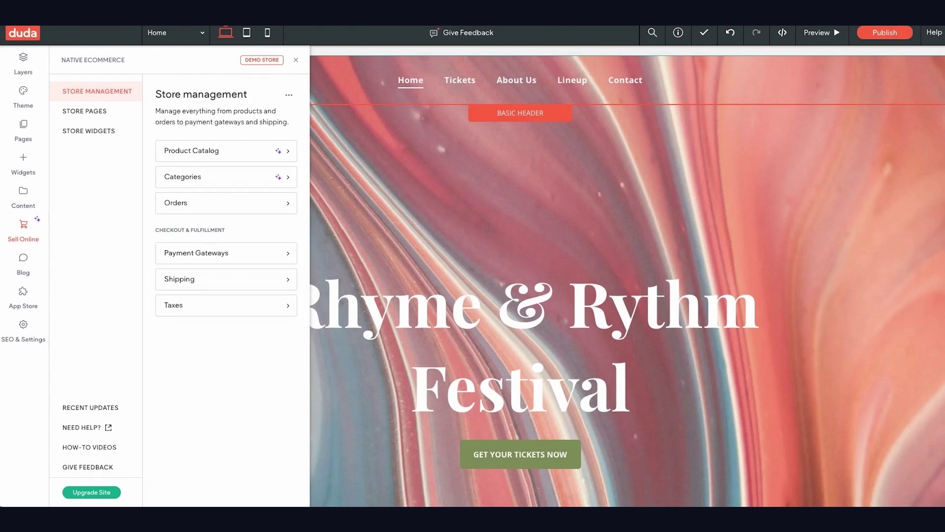
{"action": "left_click", "coordinate": [297, 62]}
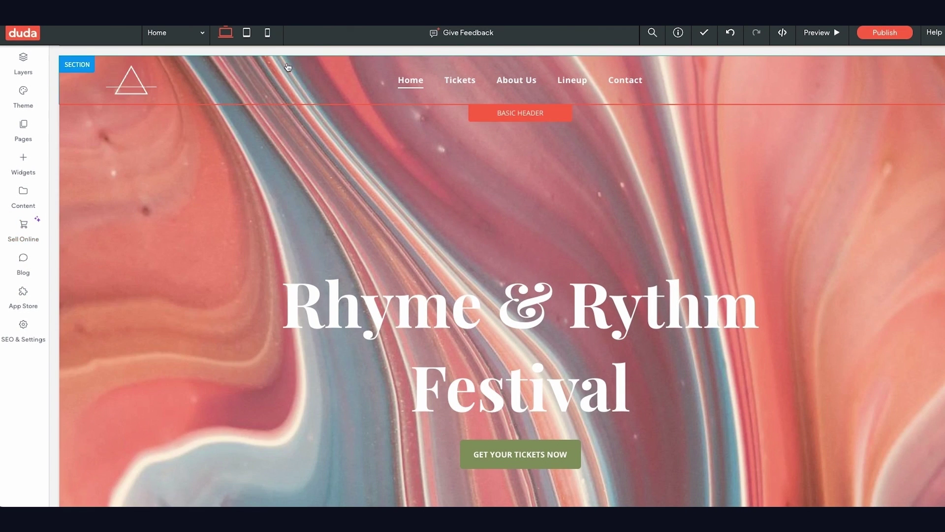
Publish the site and add a VIP Pass to the cart on the live store.
{"action": "left_click", "coordinate": [892, 38]}
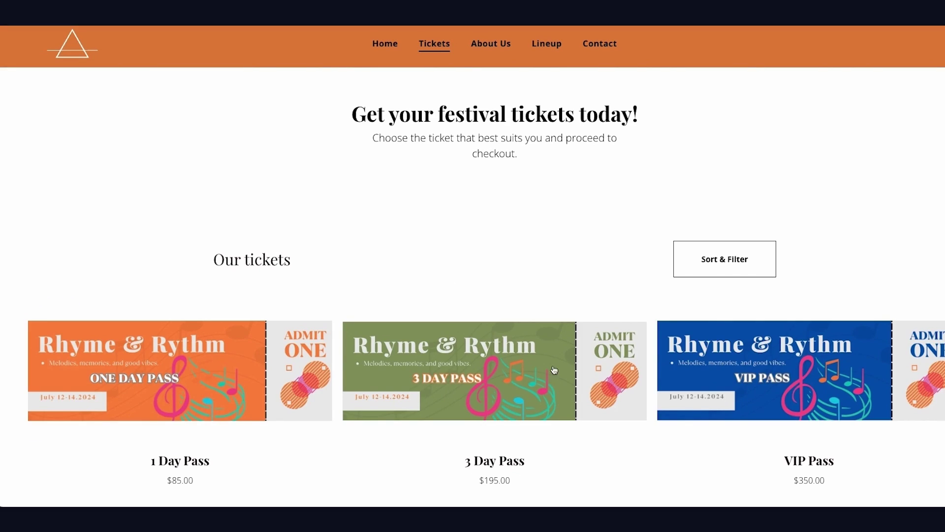
{"action": "left_click", "coordinate": [784, 369]}
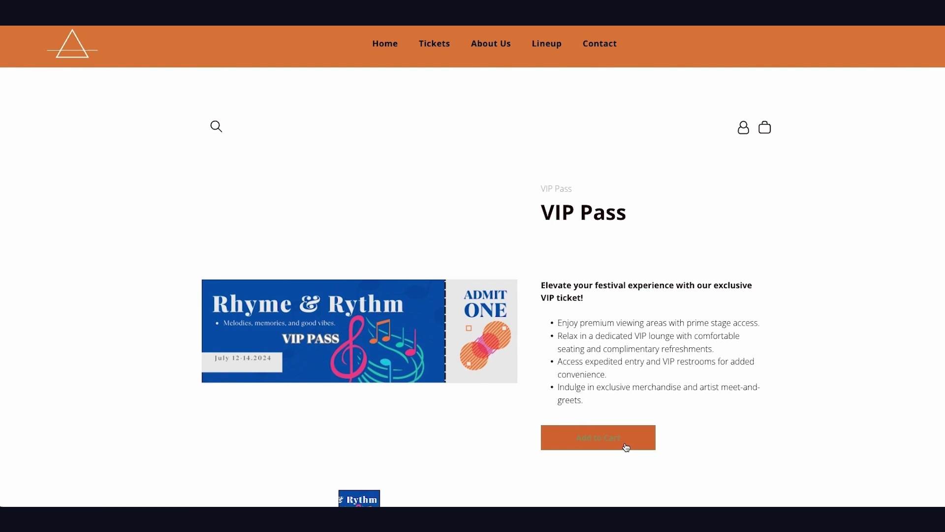
{"action": "left_click", "coordinate": [627, 446]}
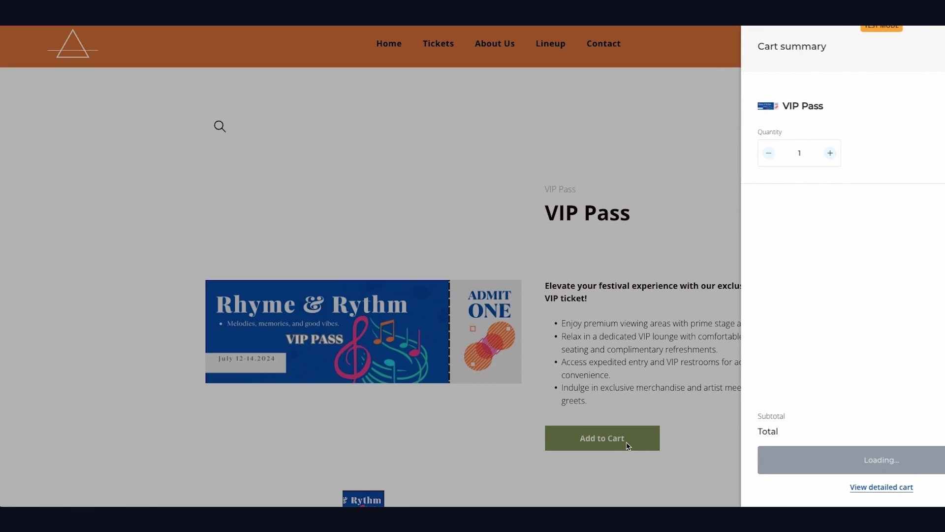
Go to checkout, autofill the billing details from saved data, and continue to payment.
{"action": "left_click", "coordinate": [876, 466]}
{"action": "left_click", "coordinate": [364, 334]}
{"action": "left_click", "coordinate": [378, 148]}
{"action": "left_click", "coordinate": [287, 177]}
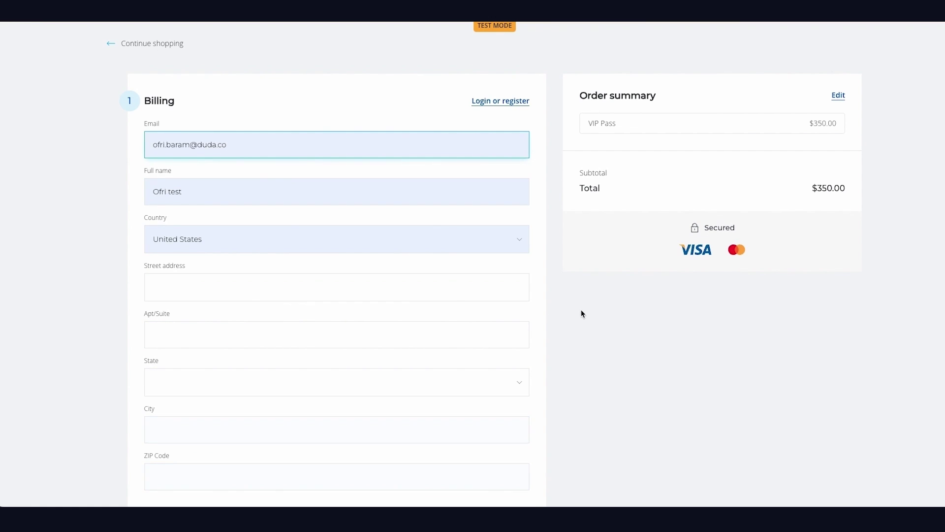
{"action": "scroll", "coordinate": [428, 334], "scroll_direction": "down", "scroll_amount": 2}
{"action": "left_click", "coordinate": [366, 422]}
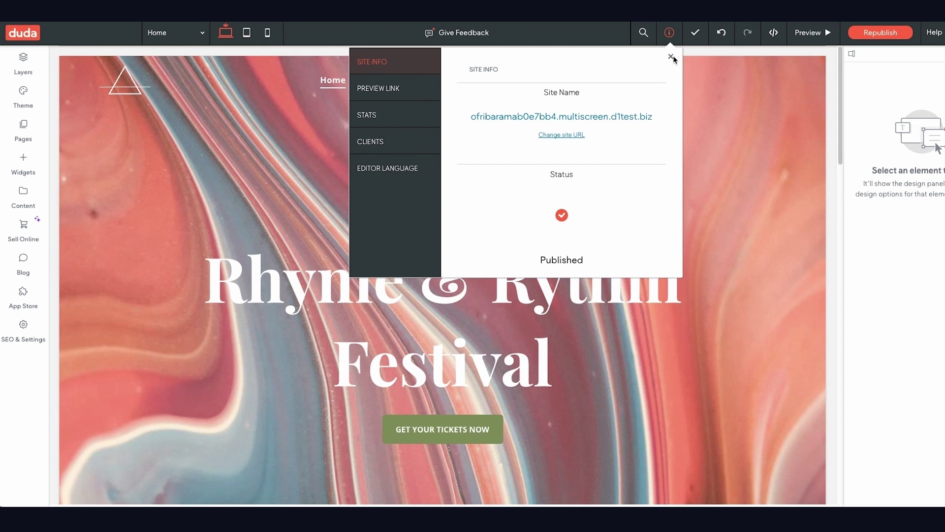
Close the Site Info panel, which shows the site as Published.
{"action": "left_click", "coordinate": [671, 54]}
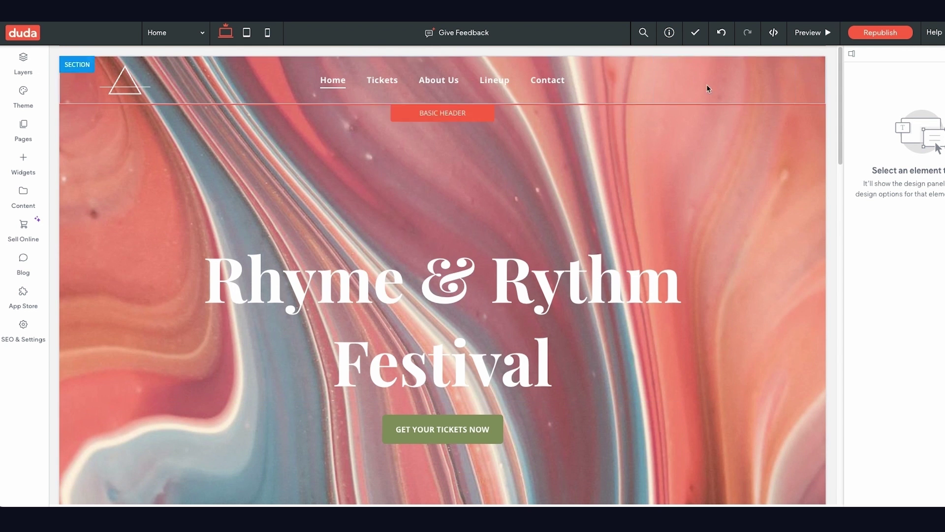